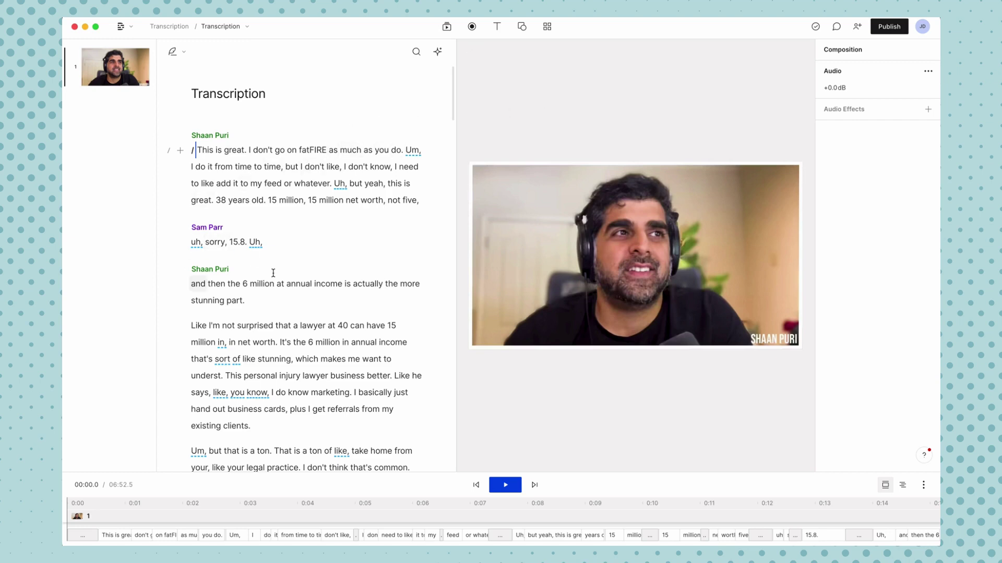
Split the 'Like I'm not surprised' paragraph into its own scene 2.
scroll(274, 269, "down", 2)
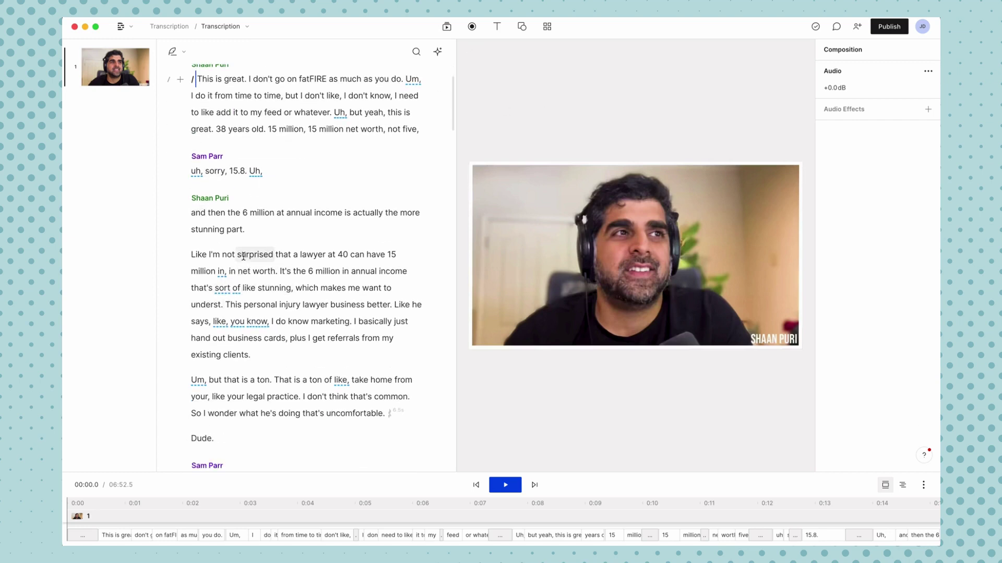
left_click(284, 245)
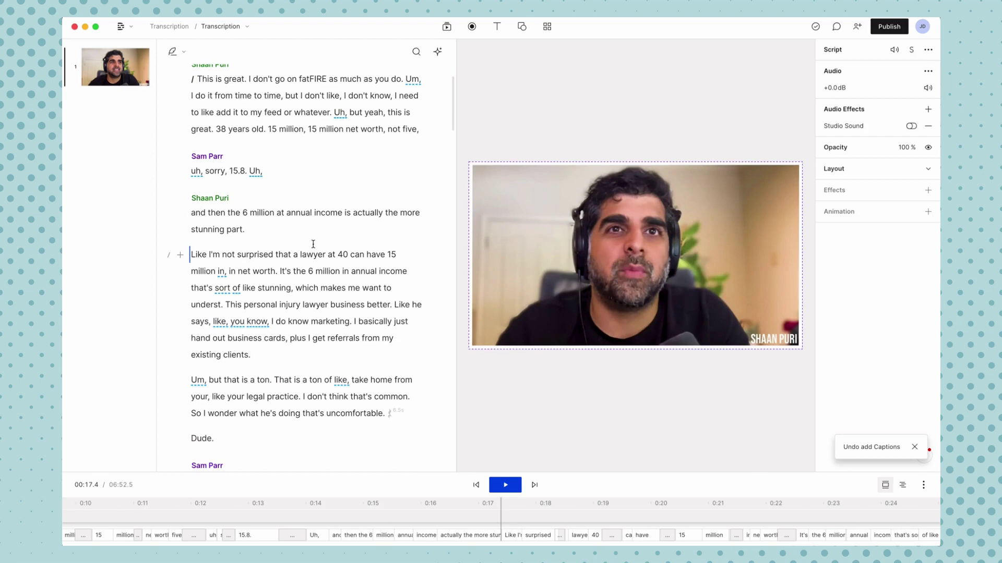
scroll(276, 261, "up", 1)
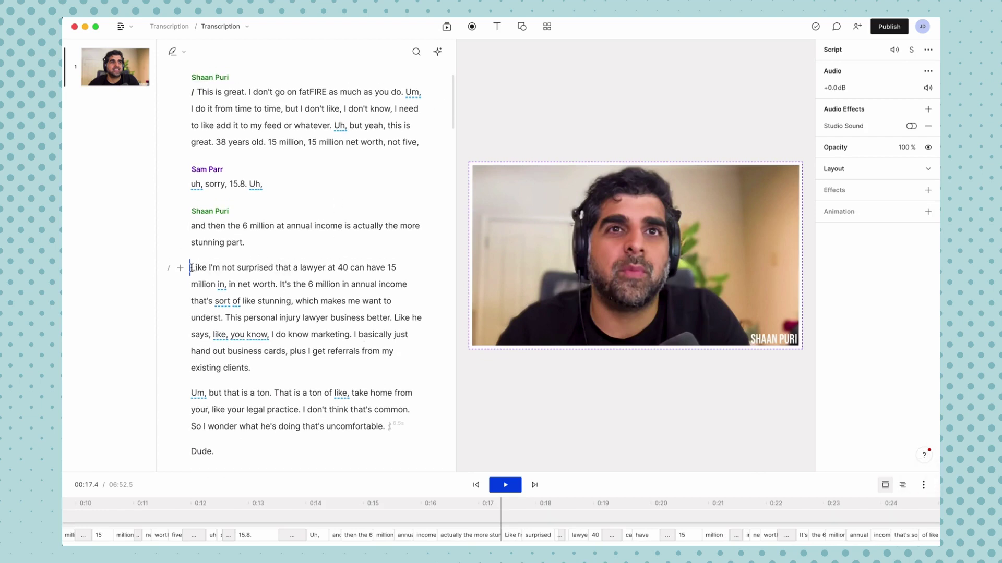
left_click(171, 270)
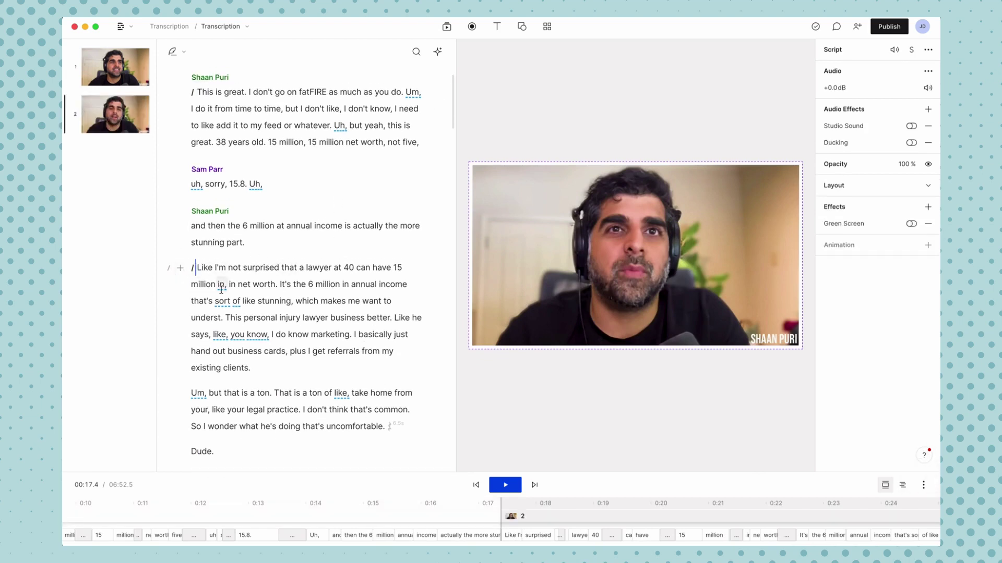
Start scene 3 at 'Um,' with a slash and add captions to scene 2's video.
left_click(258, 367)
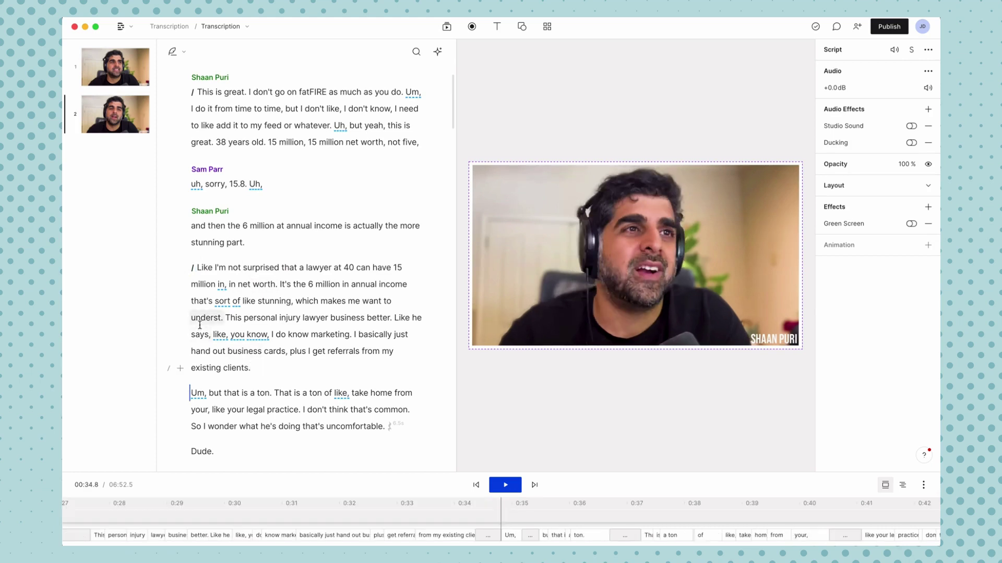
key("/")
left_click(498, 26)
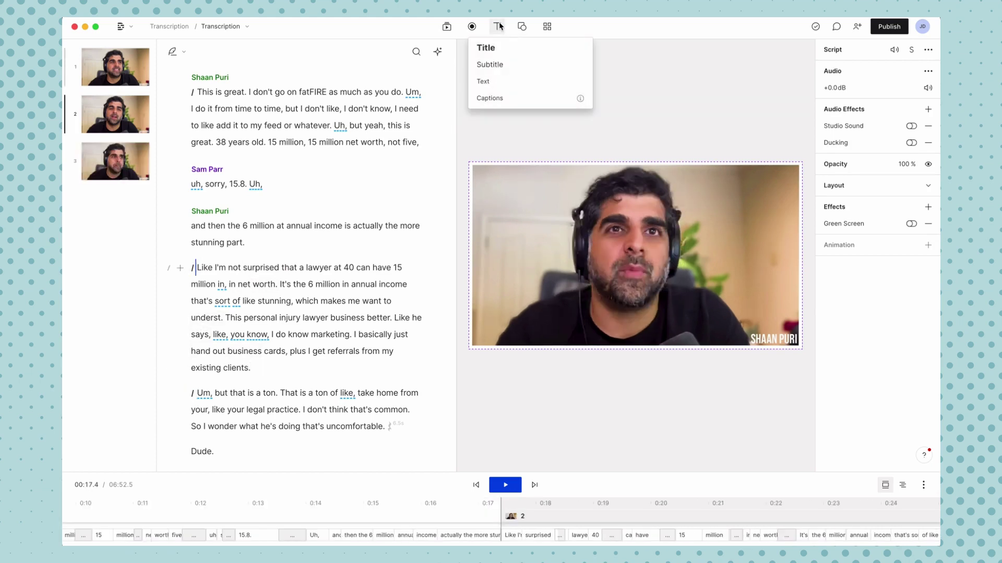
left_click(507, 98)
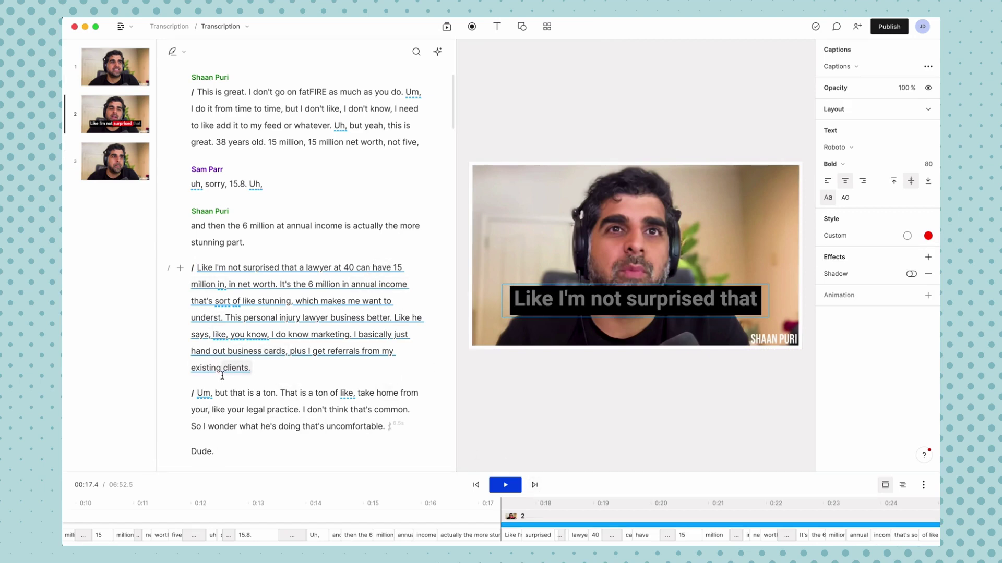
Enlarge the timeline to reveal the Captions track and audio waveform.
left_click_drag(558, 473, 564, 372)
scroll(585, 443, "right", 5)
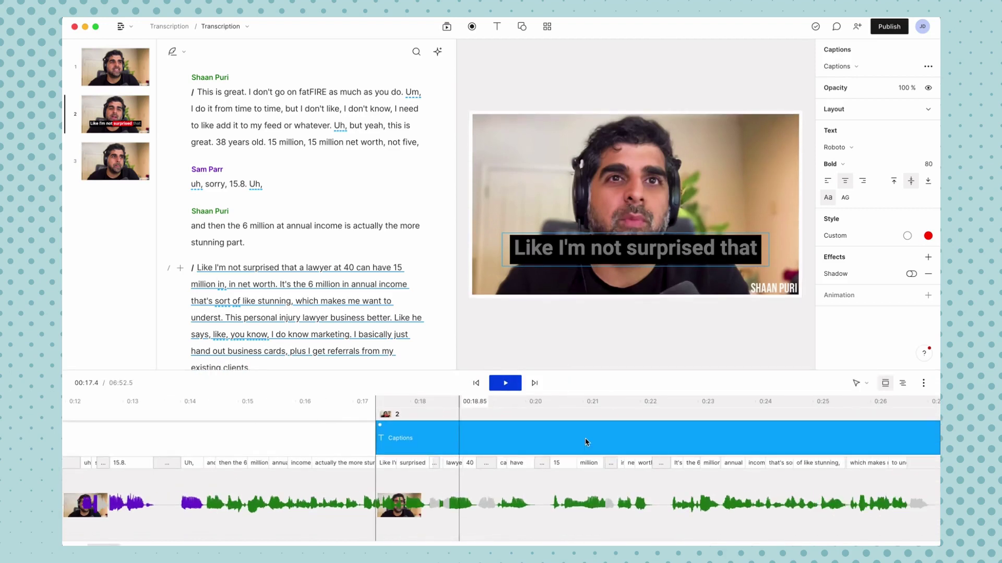
scroll(586, 442, "right", 2)
Scrub and play through scene 2's transcript words to preview the captions.
left_click(342, 405)
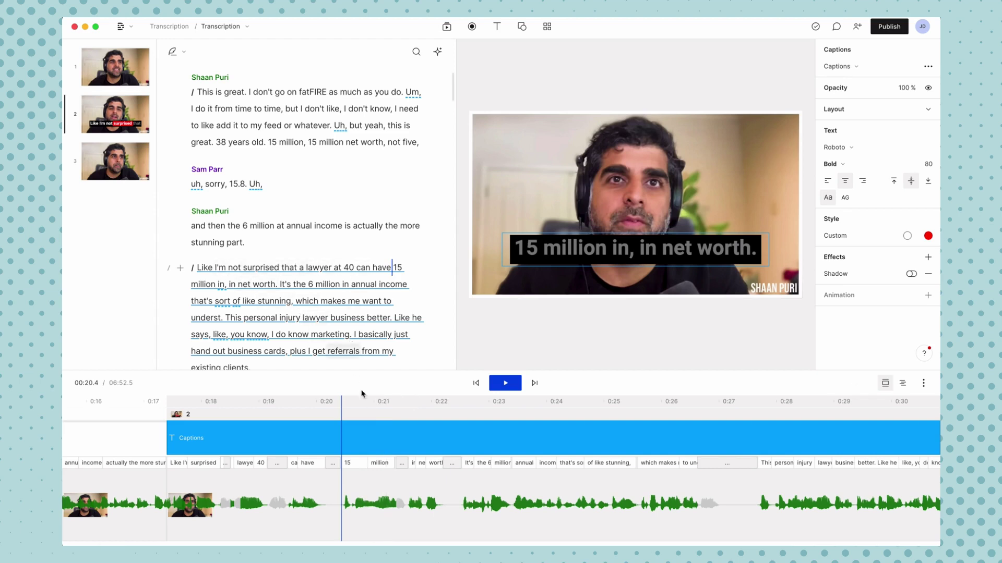
left_click(394, 405)
left_click_drag(398, 406, 433, 399)
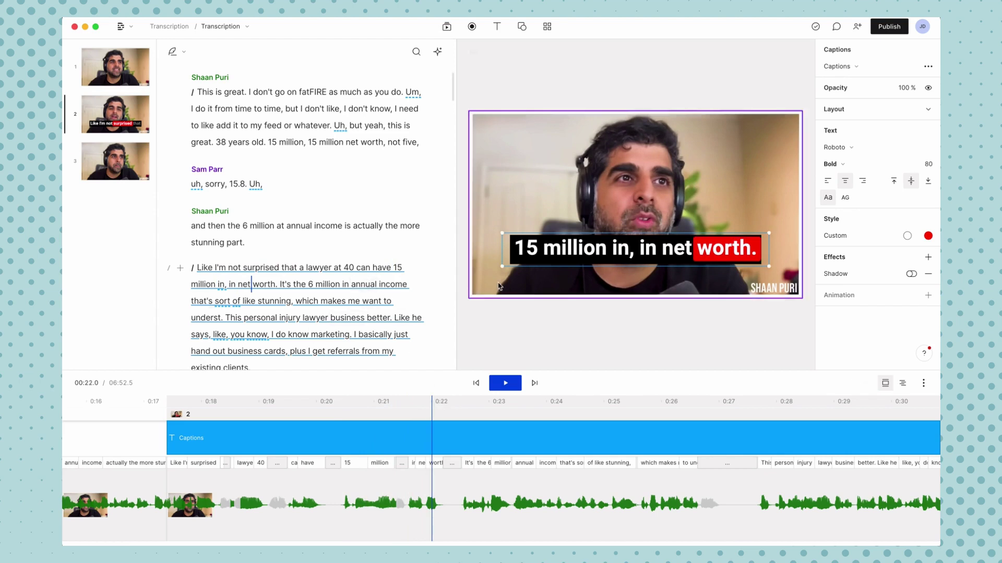
left_click(536, 253)
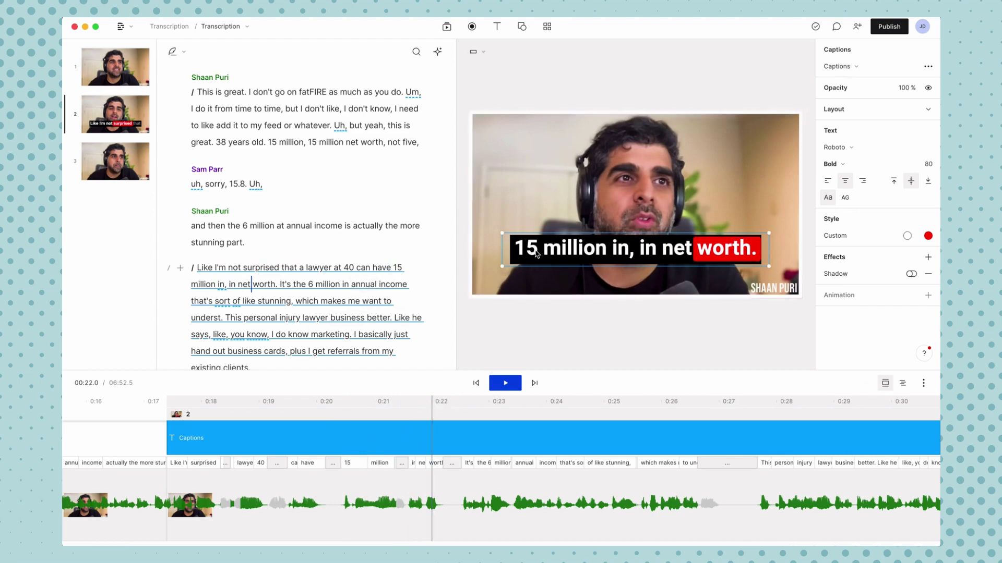
left_click(314, 285)
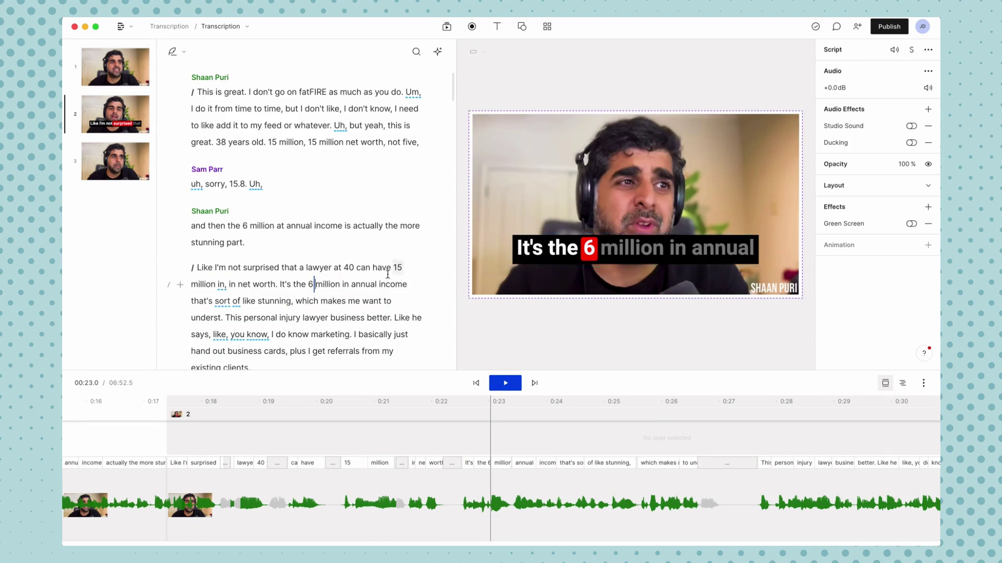
left_click(350, 285)
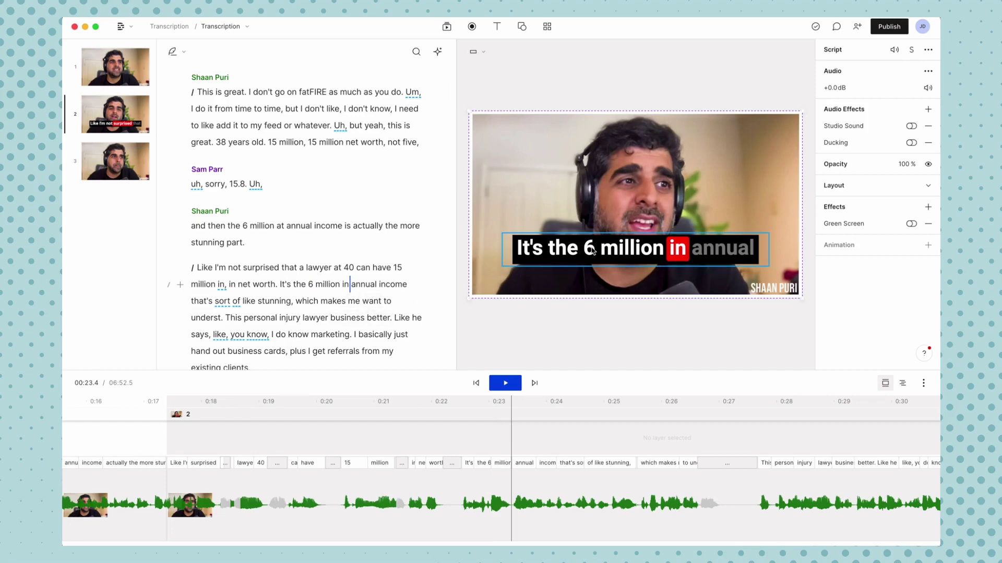
key("space")
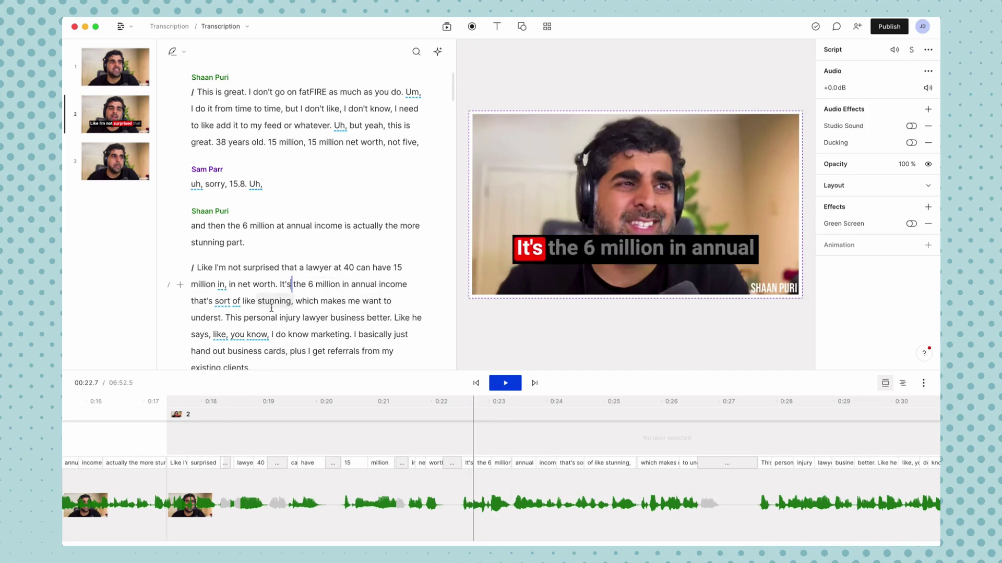
left_click(254, 321)
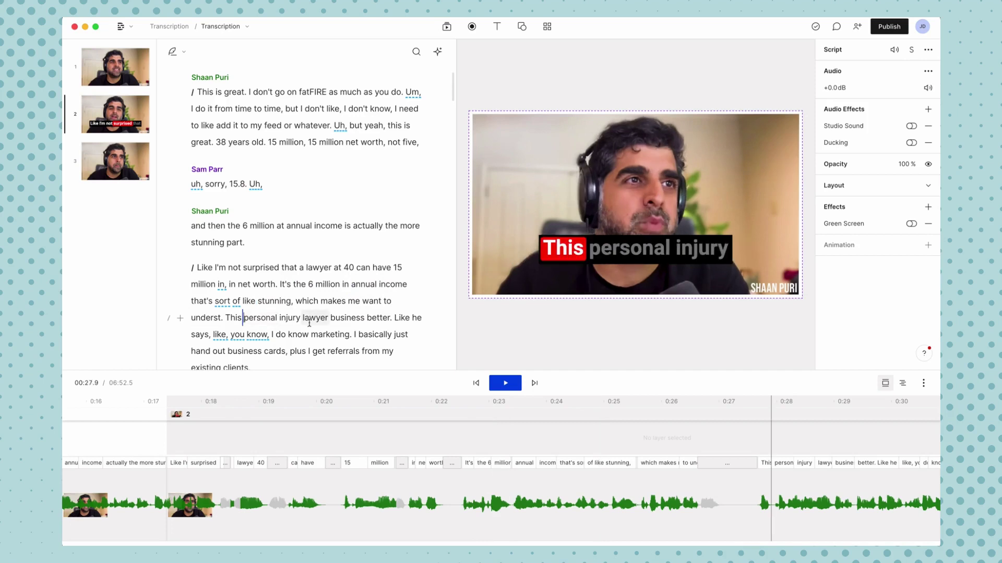
left_click(282, 284)
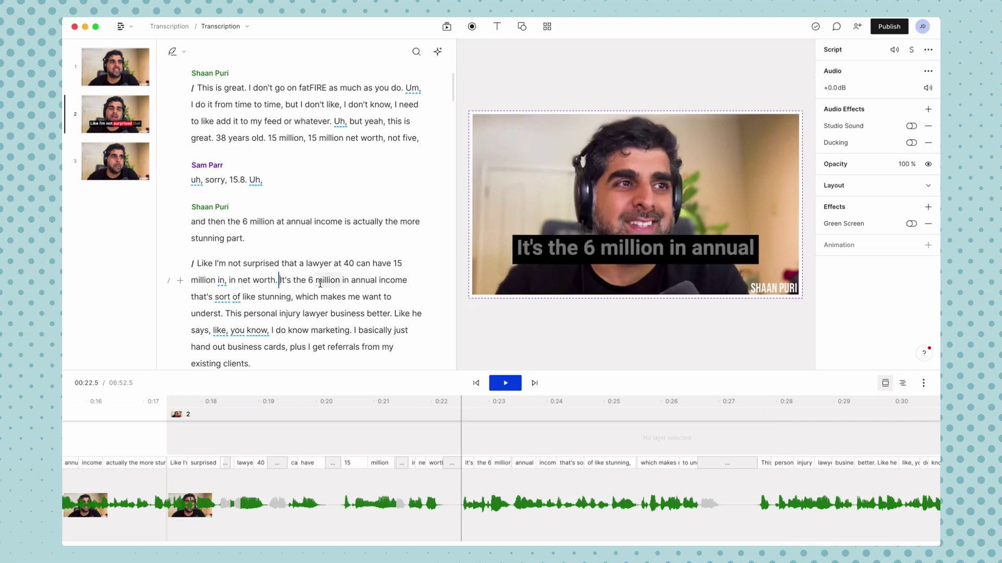
scroll(288, 303, "down", 1)
Select the Captions layer and toggle uppercase on, then back to normal case.
left_click(372, 254)
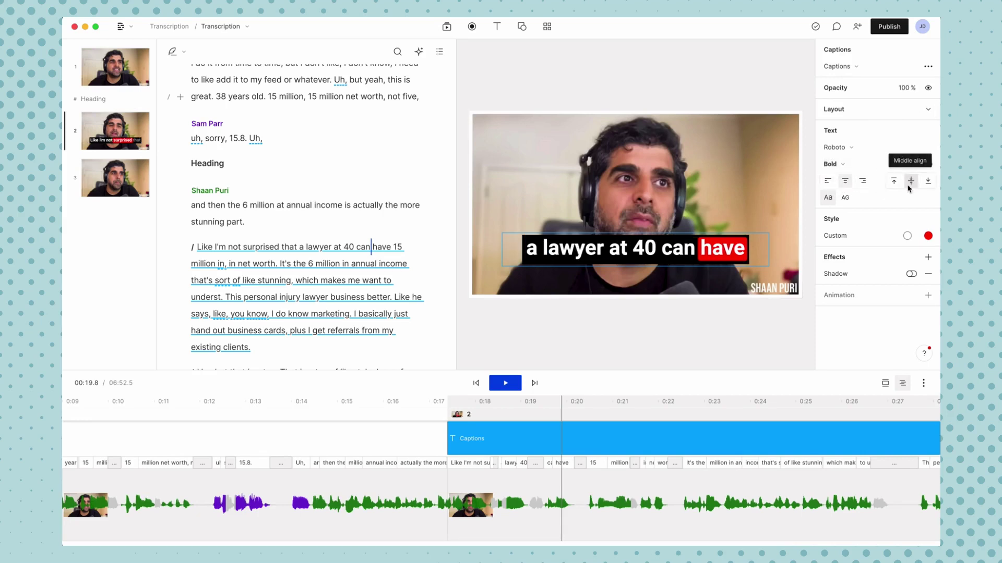
left_click(844, 199)
left_click(827, 197)
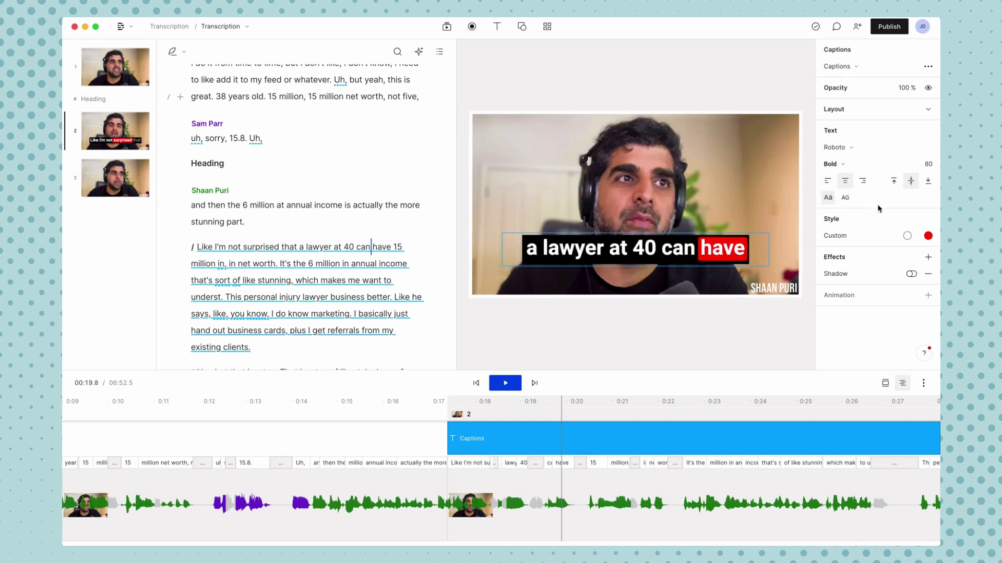
Set the caption fill to yellow and the active word background to green.
left_click(848, 240)
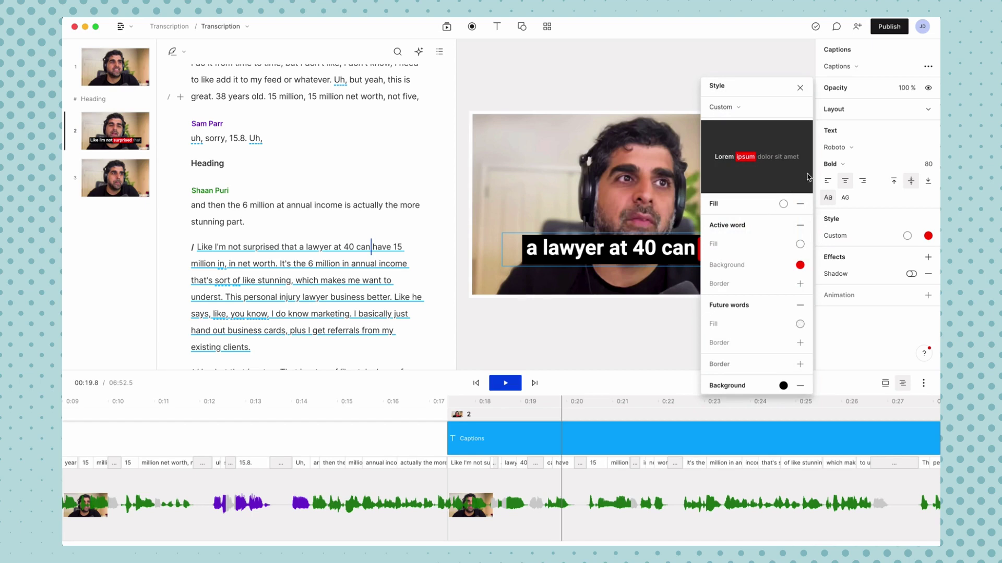
left_click(783, 205)
left_click(766, 445)
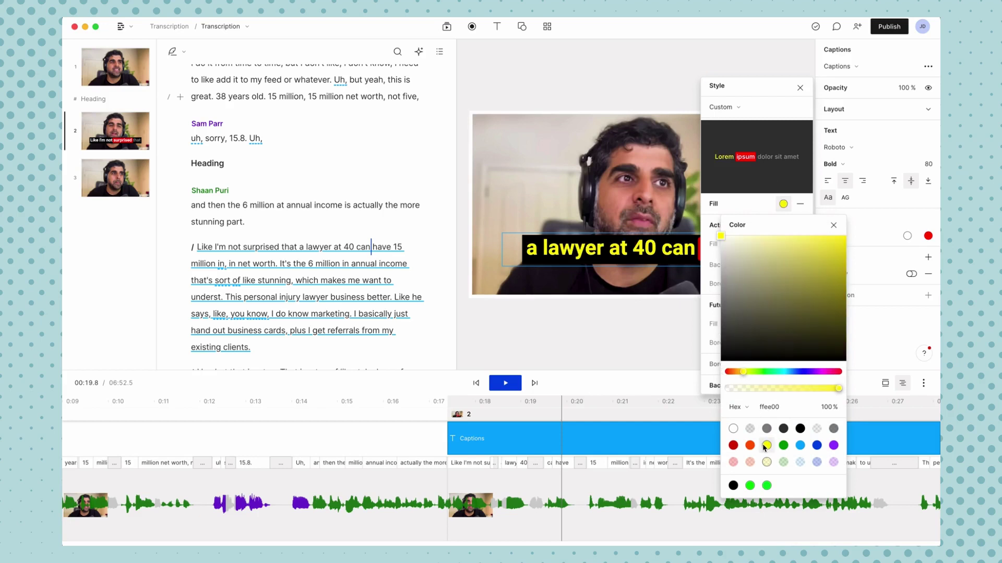
left_click(732, 206)
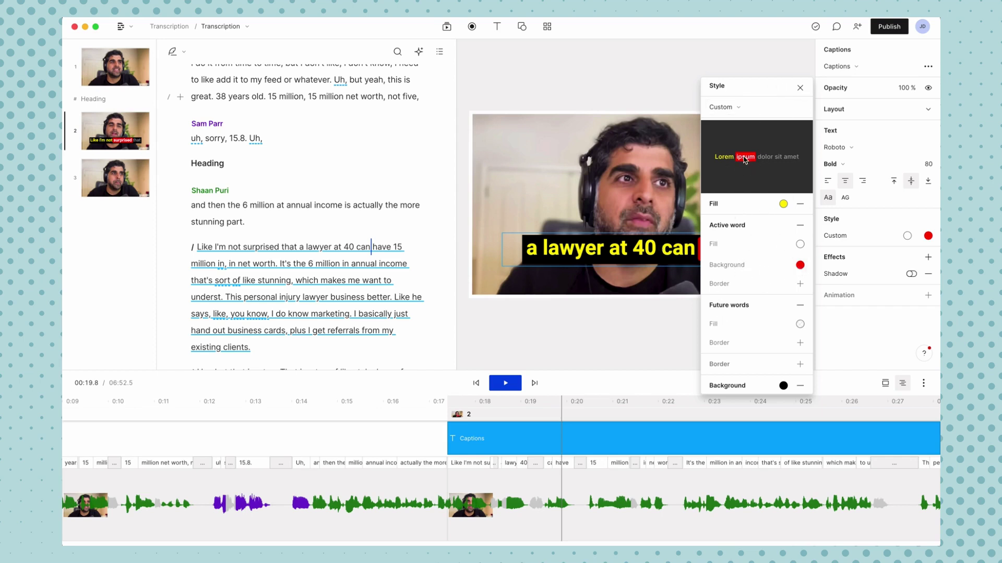
left_click(800, 265)
left_click(727, 354)
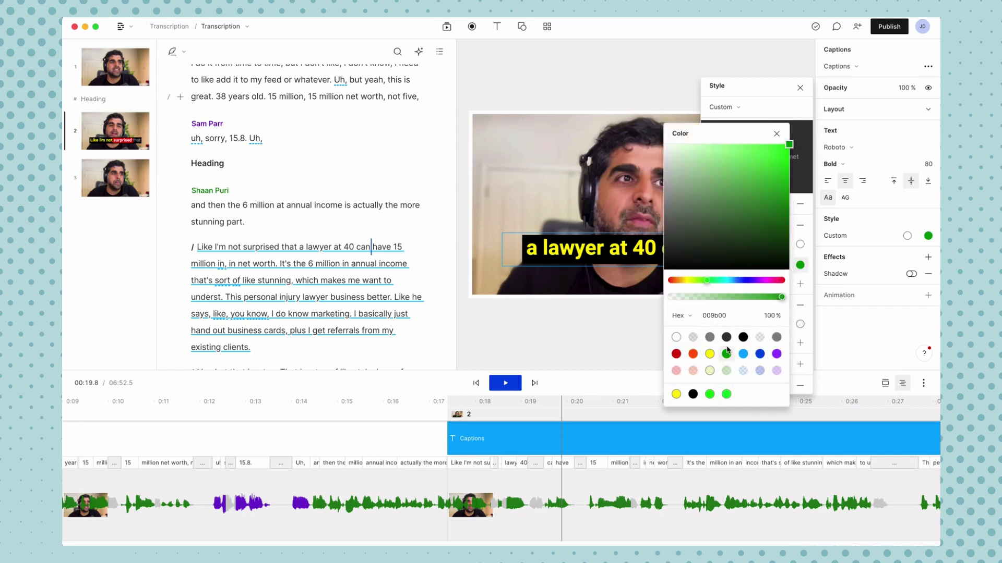
left_click(800, 193)
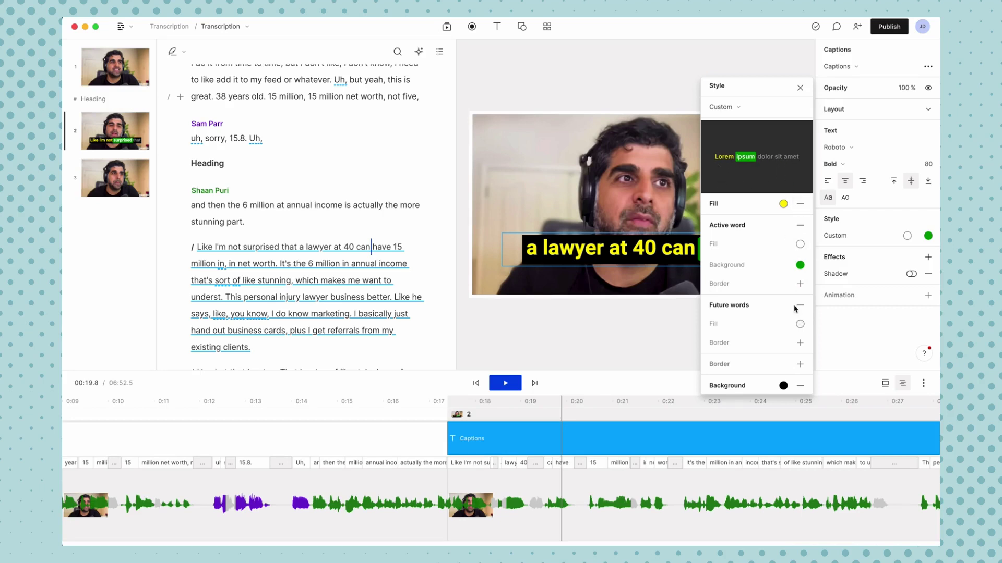
Add a black border to the active word and thicken it from 8 to 12.
left_click(800, 284)
left_click(783, 284)
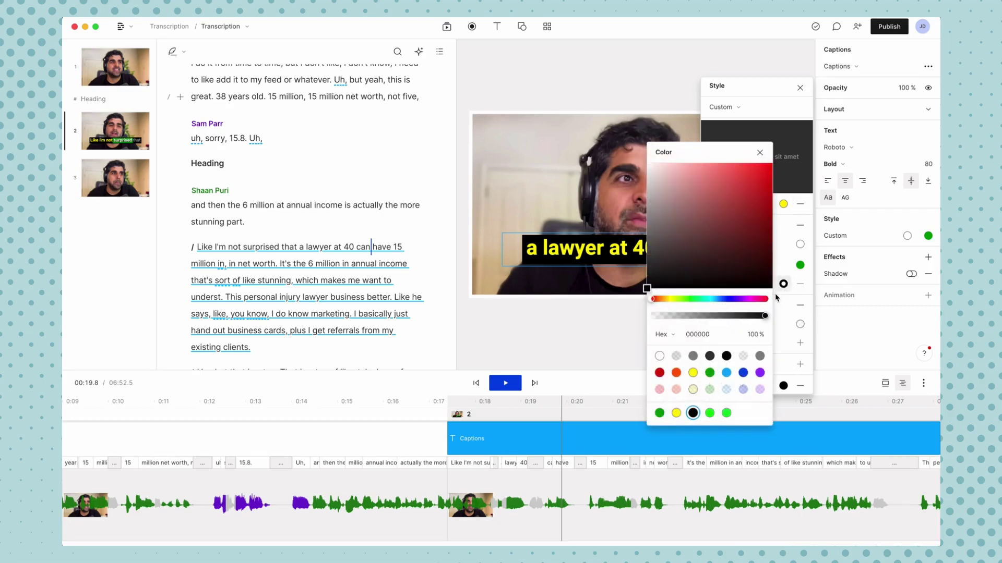
left_click(802, 288)
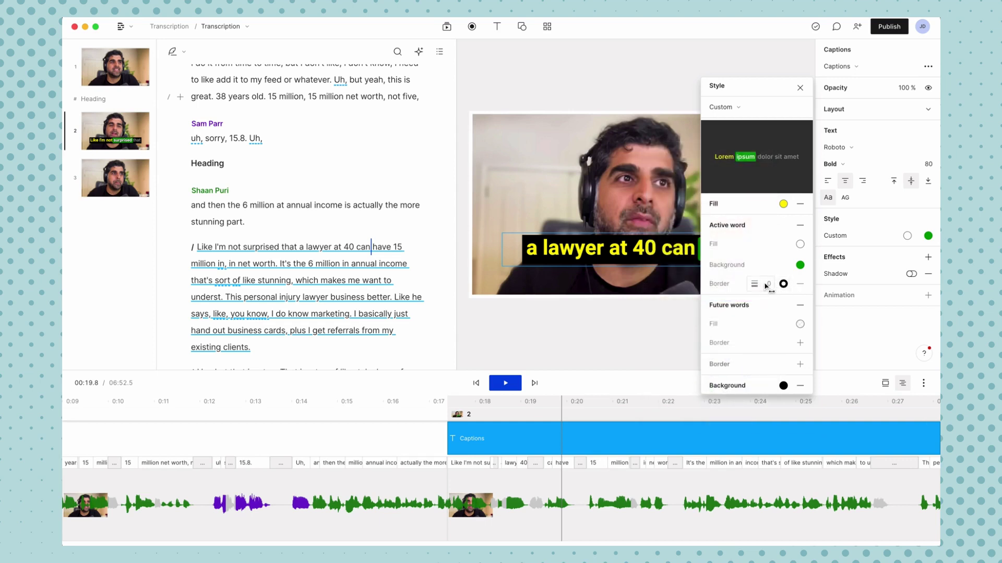
left_click_drag(775, 283, 781, 283)
Lower the upcoming words' white fill opacity to 43%.
left_click(799, 324)
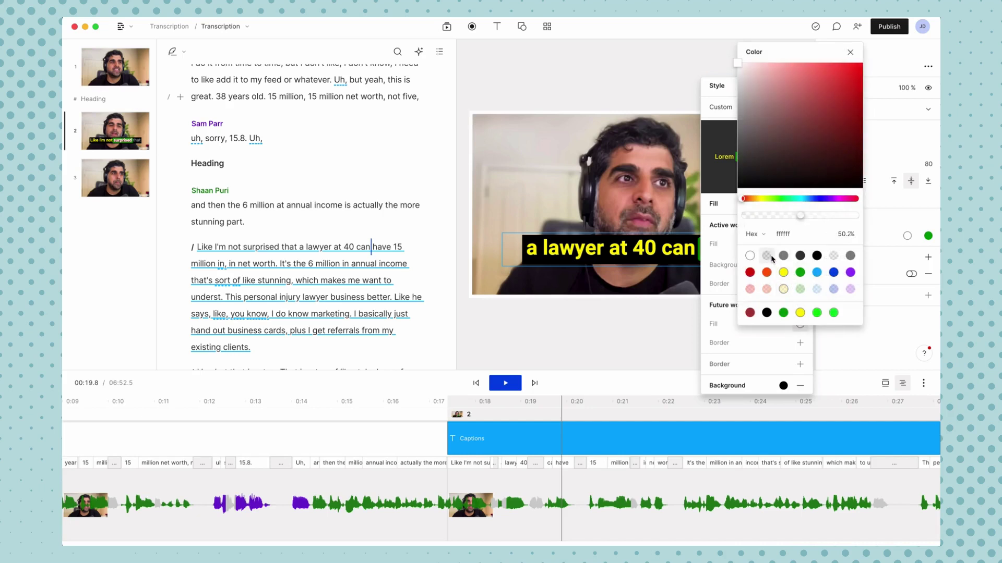
left_click_drag(800, 216, 766, 216)
left_click(719, 313)
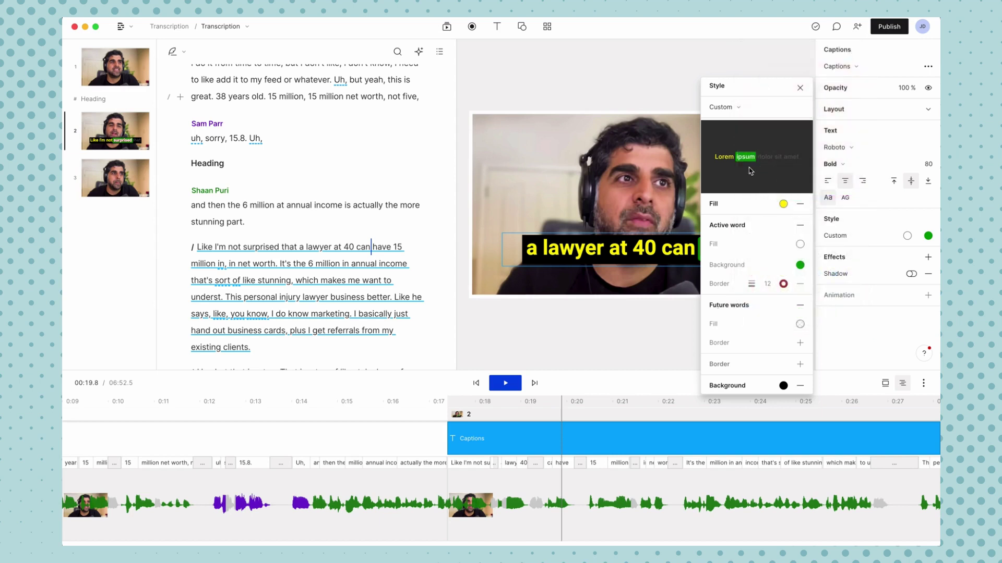
Remove the upcoming-word styling, the active-word highlight and its border.
left_click(801, 307)
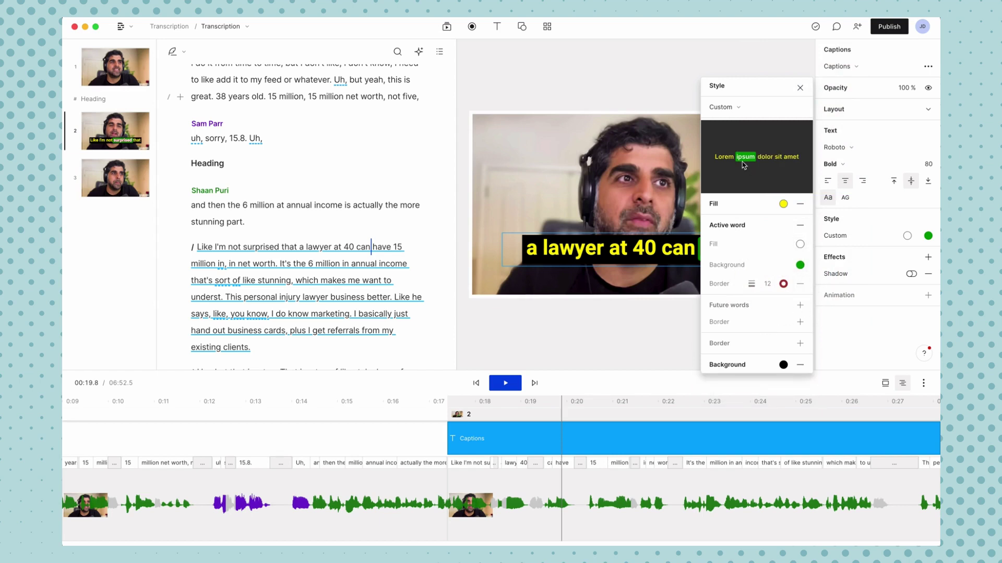
left_click(801, 228)
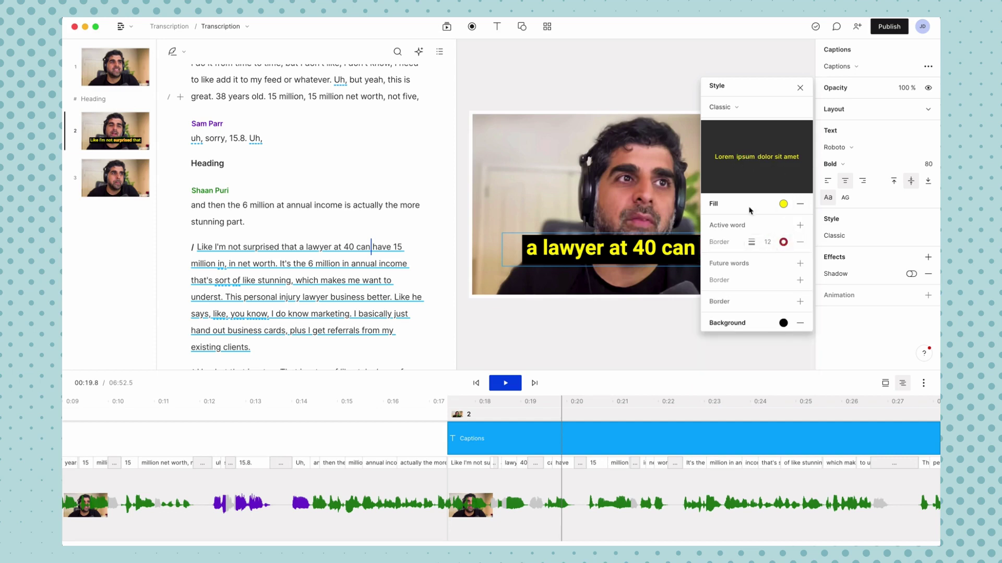
left_click(799, 242)
Add an outline around the caption text, adjust its width, and remove the background box.
left_click(800, 302)
mouse_move(767, 307)
left_mouse_down()
mouse_move(785, 305)
mouse_move(766, 307)
left_mouse_up()
left_click(800, 322)
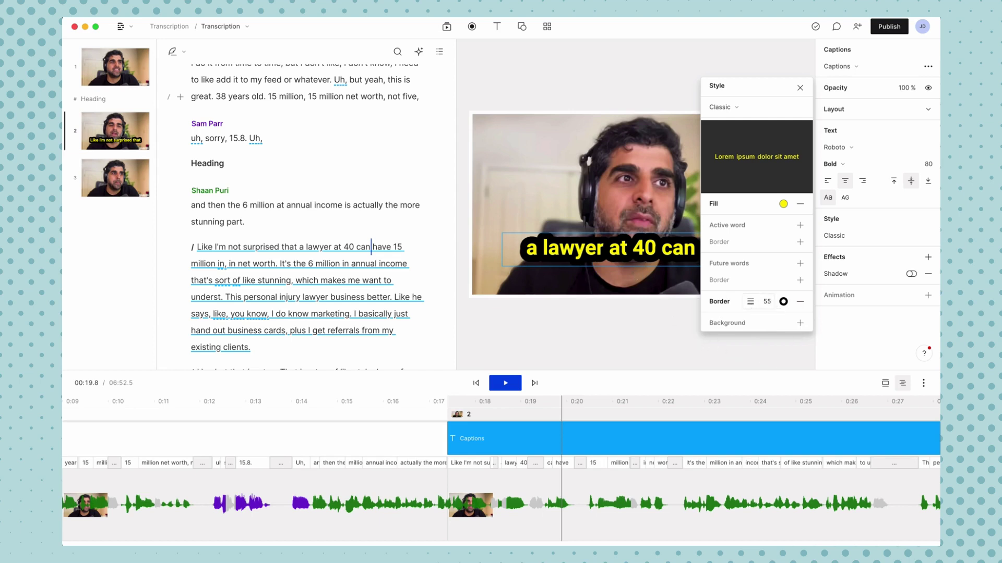
left_click_drag(778, 303, 728, 303)
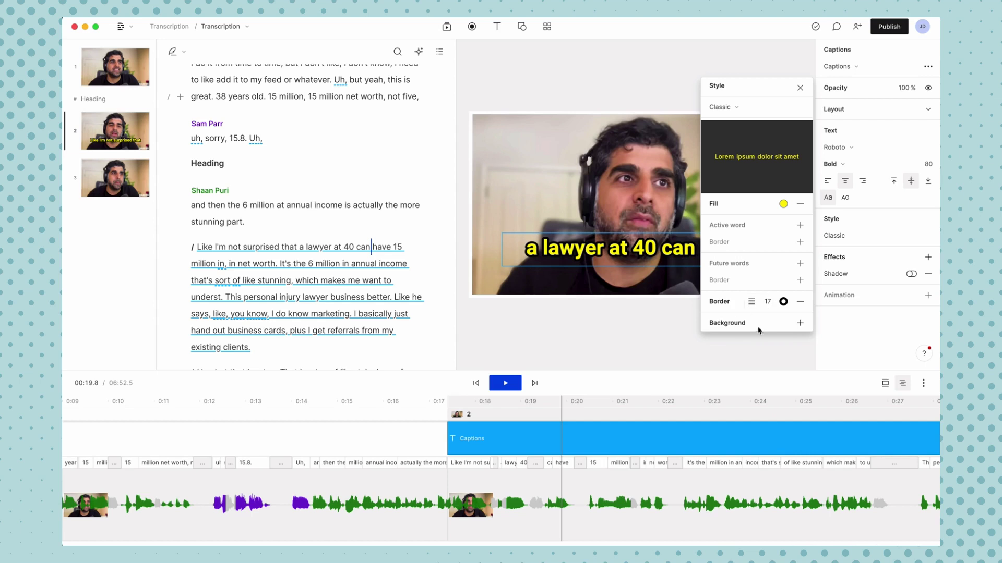
Add a dark red (ac3636) background box behind the captions.
left_click(801, 324)
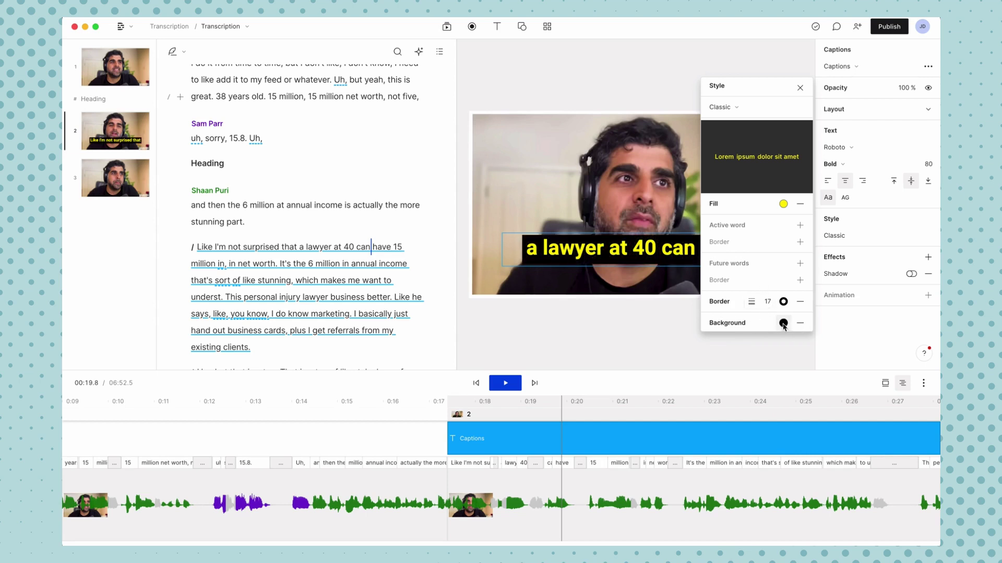
left_click(784, 323)
left_click(750, 313)
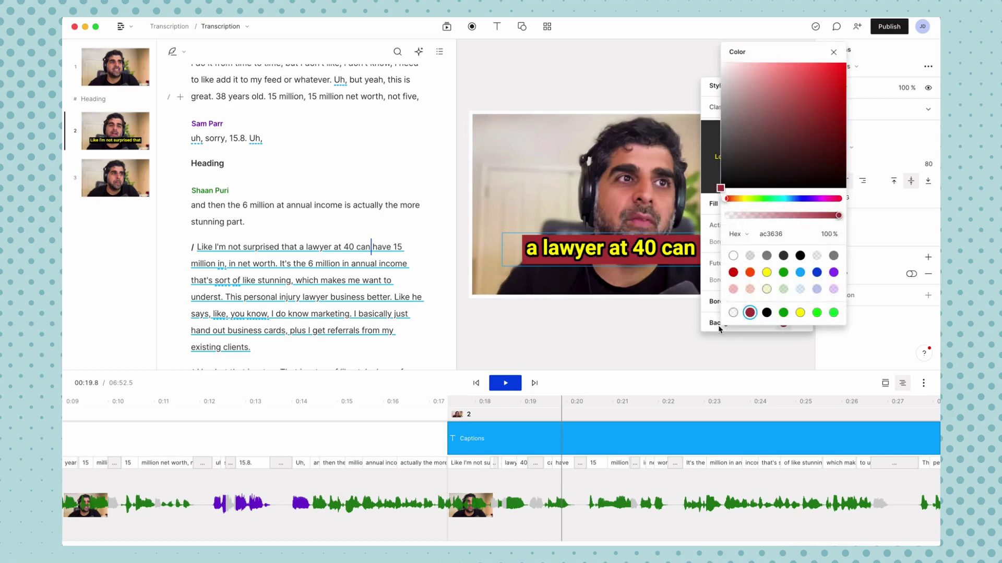
left_click(719, 329)
left_click(851, 345)
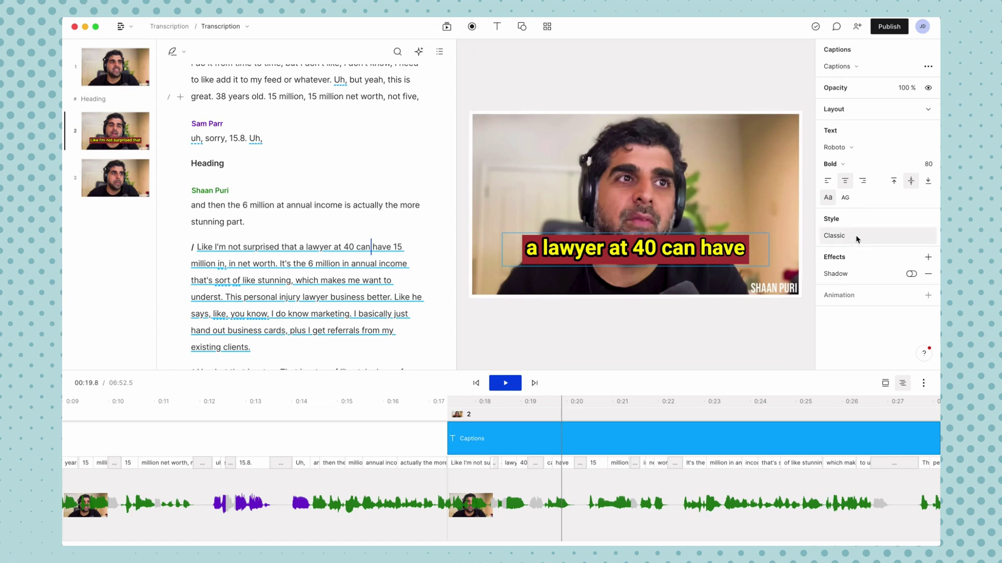
left_click(854, 237)
Switch the caption style preset to Karaoke.
left_click(856, 237)
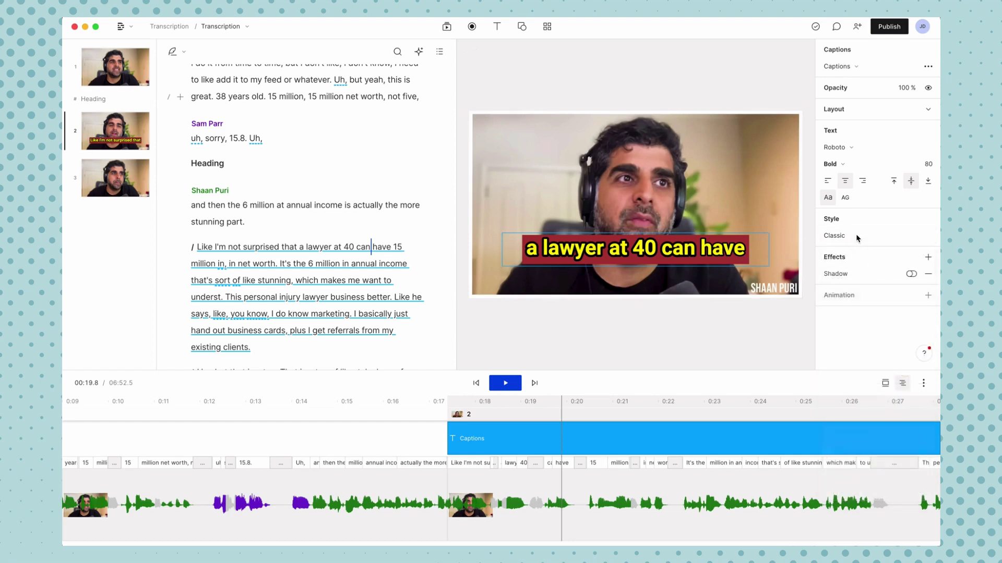
left_click(849, 241)
left_click(854, 275)
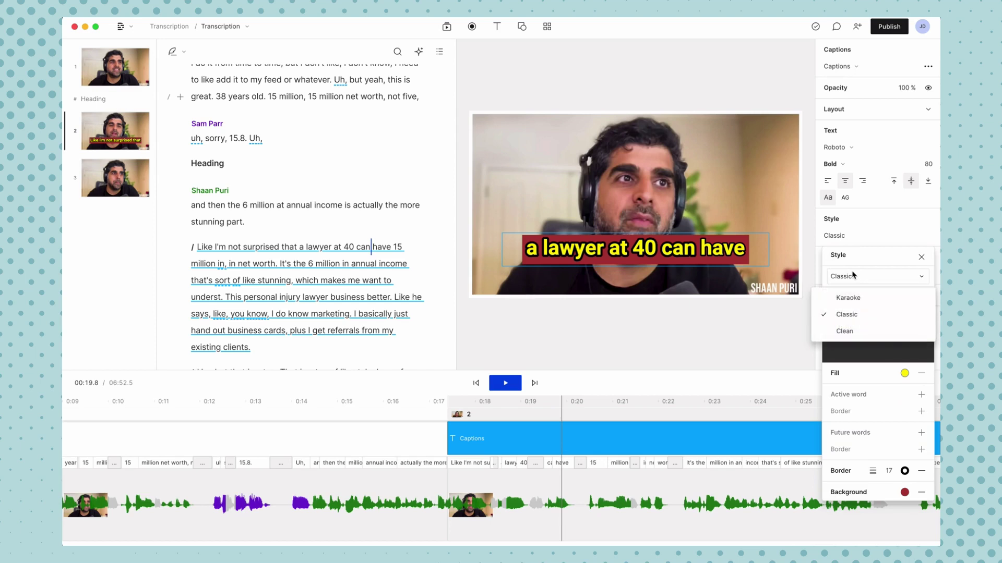
left_click(854, 237)
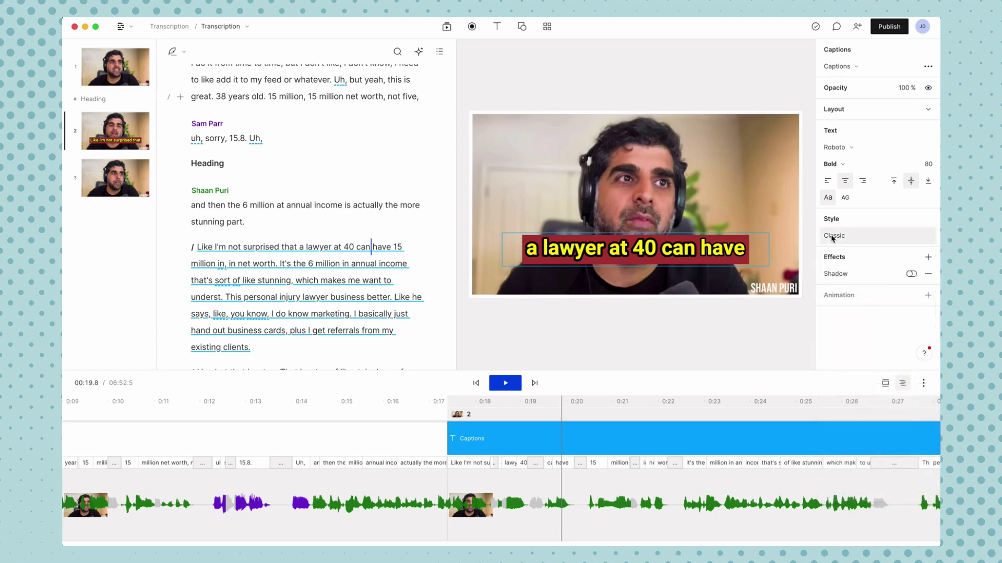
left_click(854, 236)
left_click(850, 278)
left_click(848, 298)
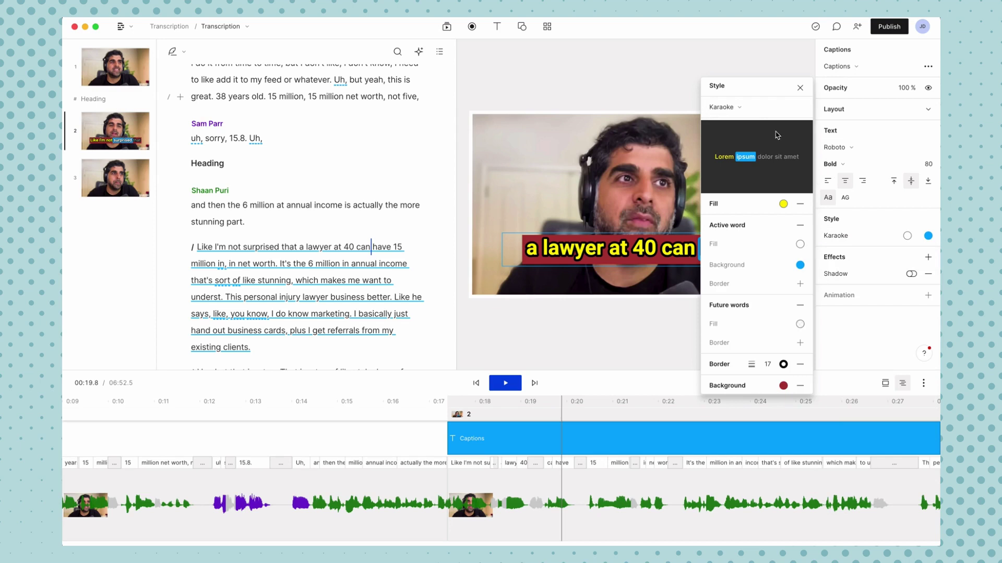
Try the Clean preset, settle on Classic, and close the style settings.
left_click(751, 109)
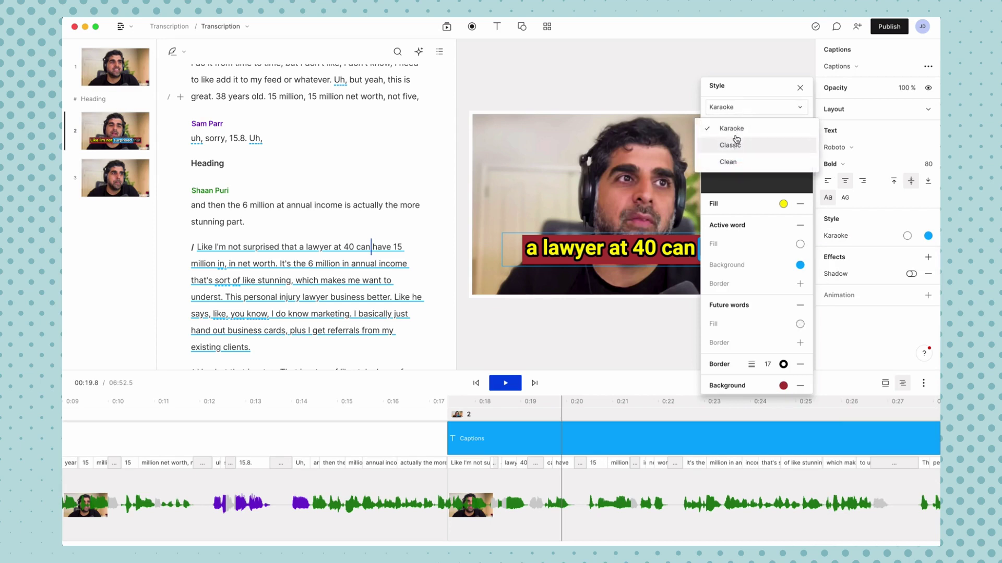
left_click(741, 128)
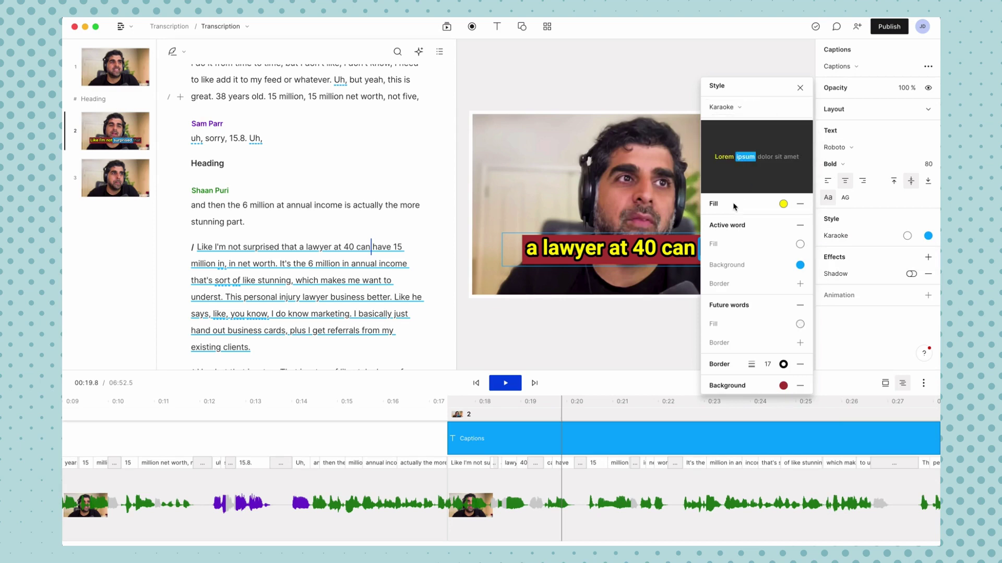
left_click(746, 111)
left_click(740, 161)
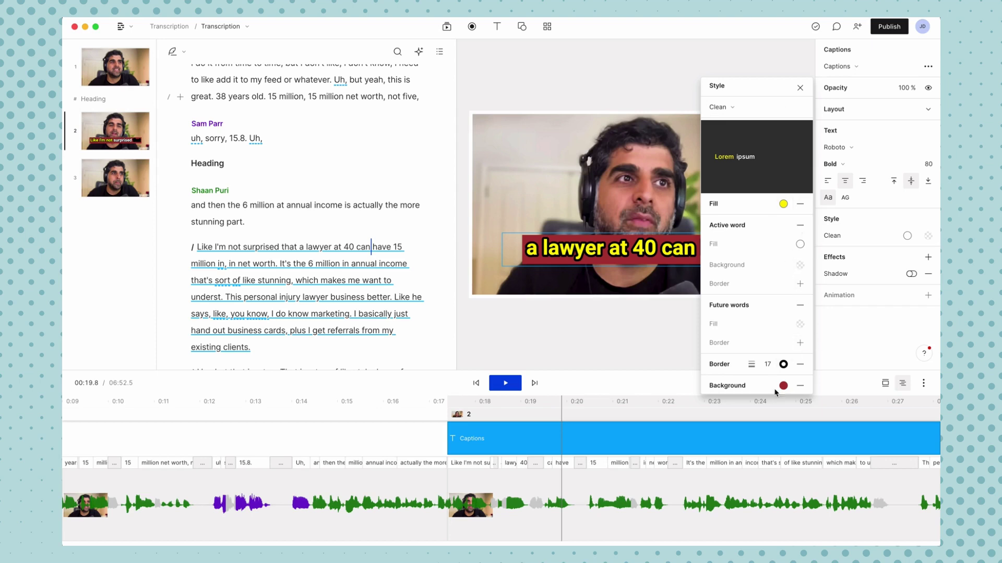
left_click(800, 87)
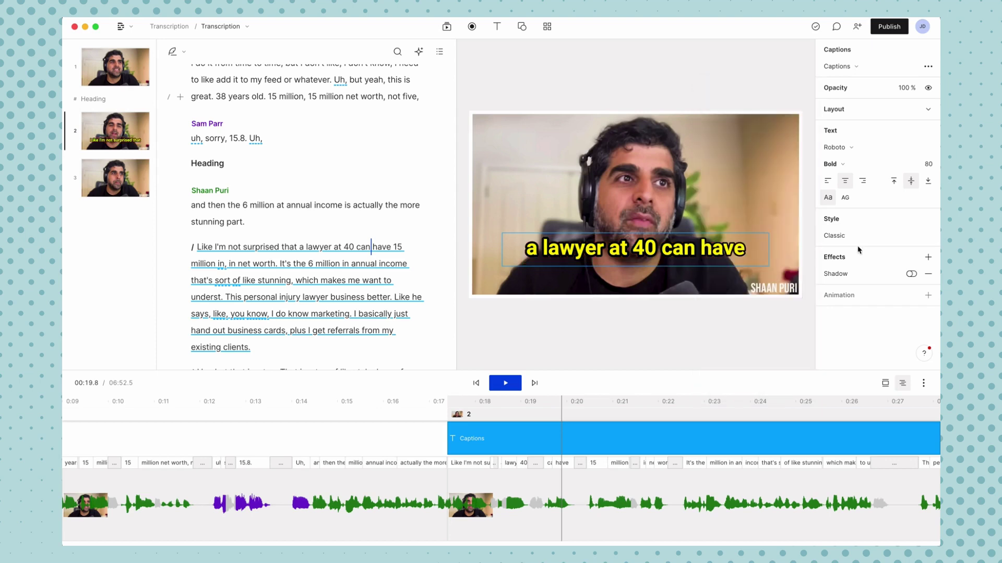
Turn on a drop shadow effect for the captions.
left_click(911, 274)
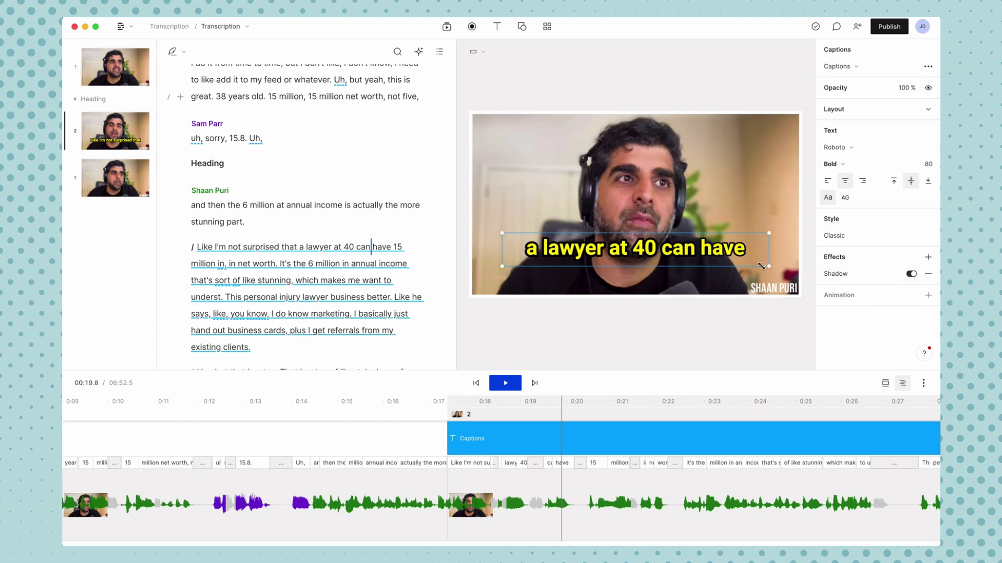
left_click(928, 258)
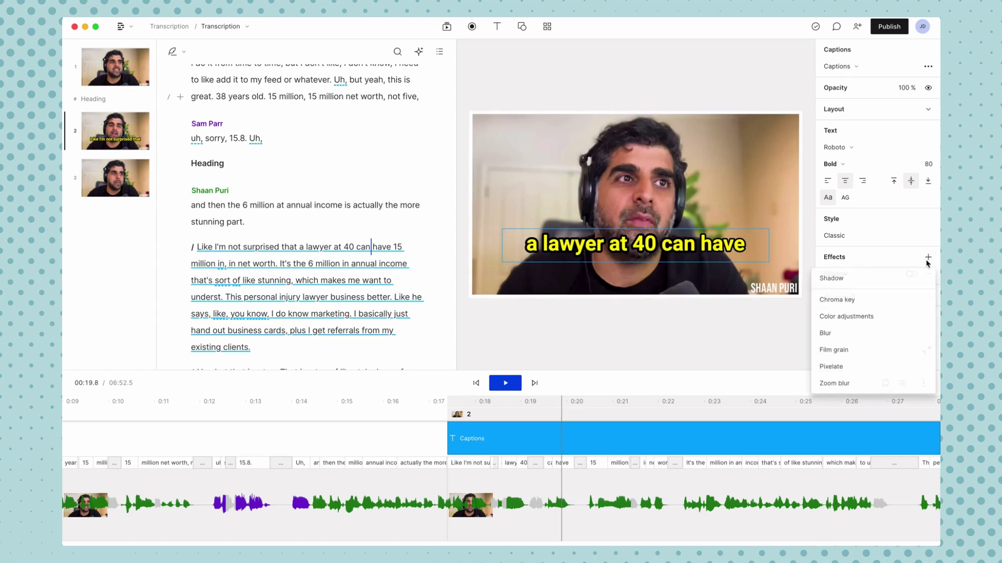
left_click(875, 256)
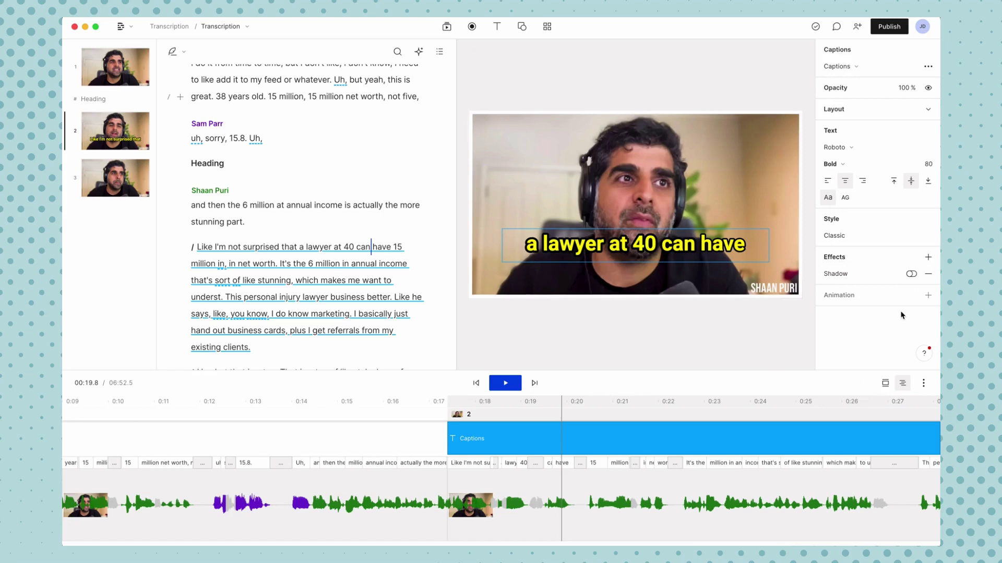
Add a Spin animation, preview it at 00:24, then undo it.
left_click(927, 295)
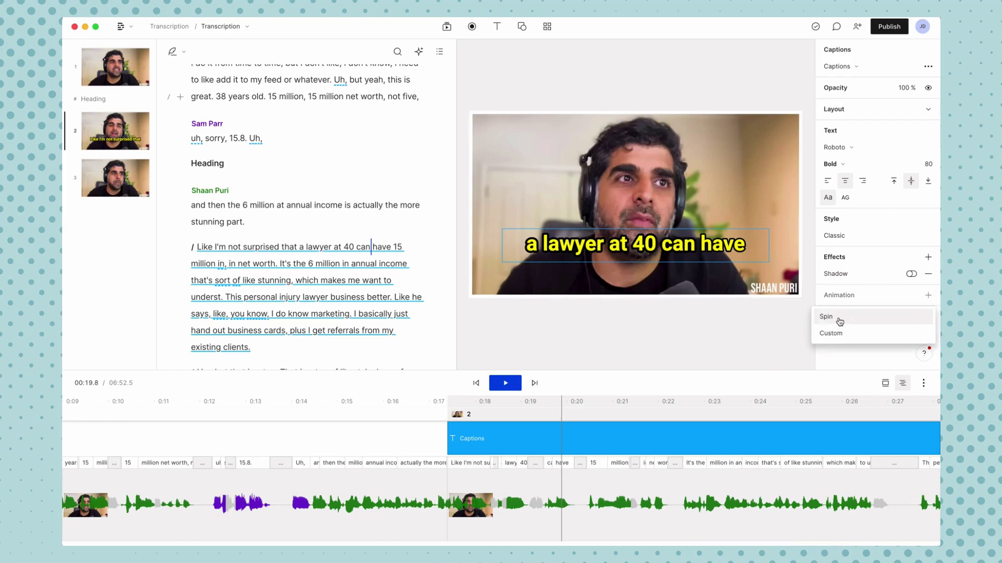
left_click(839, 322)
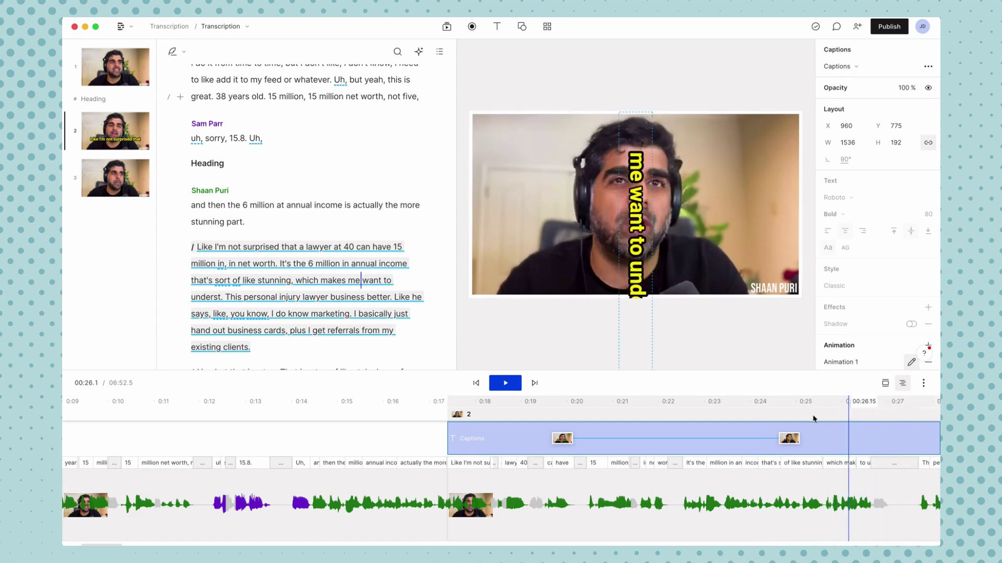
left_click(761, 416)
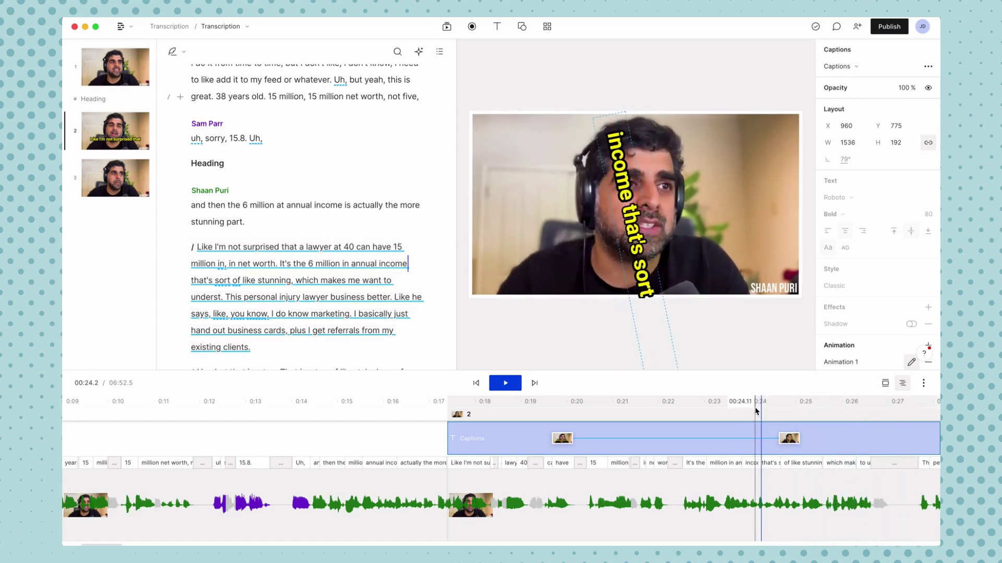
key("super+z")
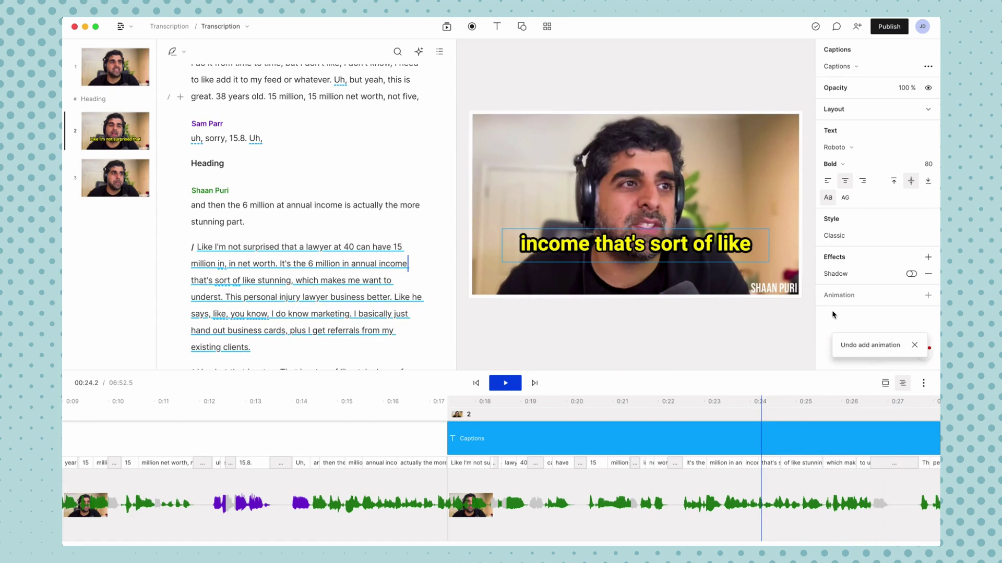
Resize and narrow the caption box so text wraps, previewing playback around 0:21–0:22.
left_click(629, 406)
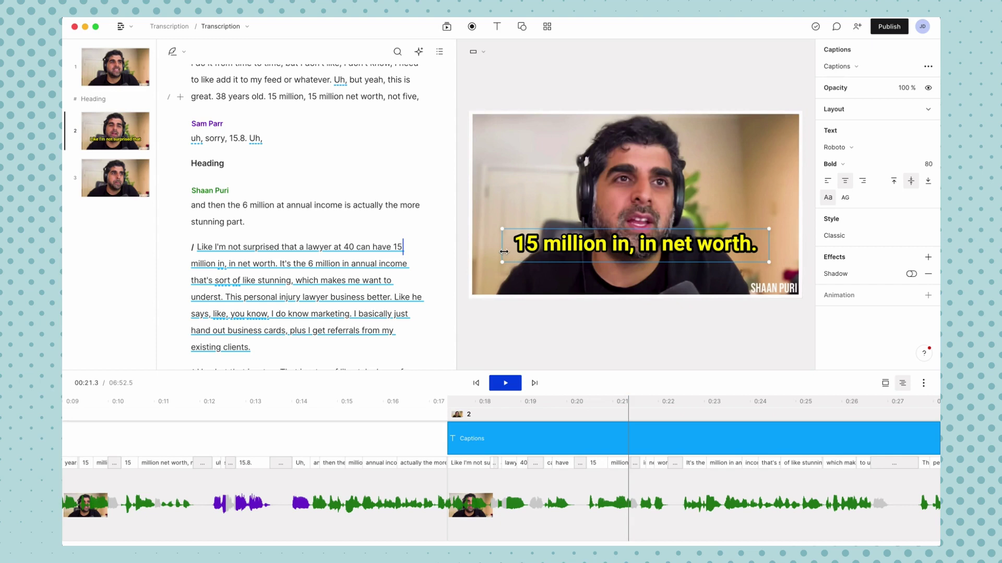
left_click_drag(503, 252, 529, 262)
left_click_drag(504, 251, 565, 252)
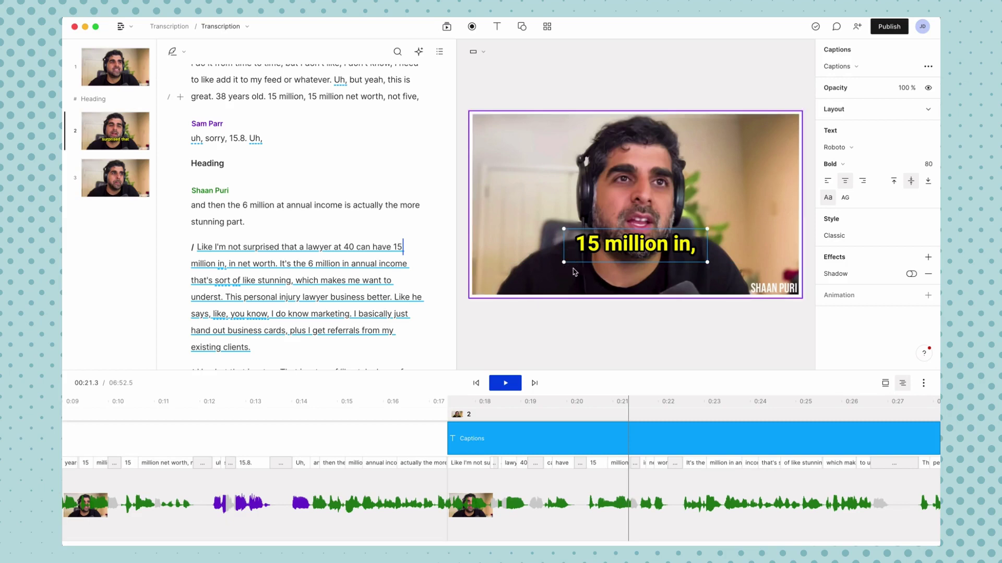
left_click(629, 403)
key("space")
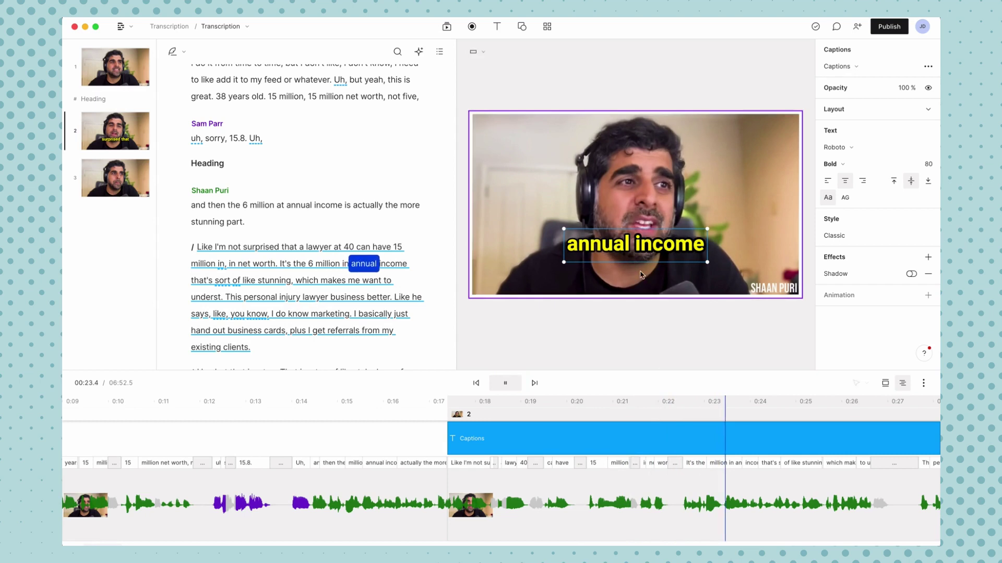
left_click(560, 244)
left_click_drag(558, 244, 599, 249)
left_click(667, 425)
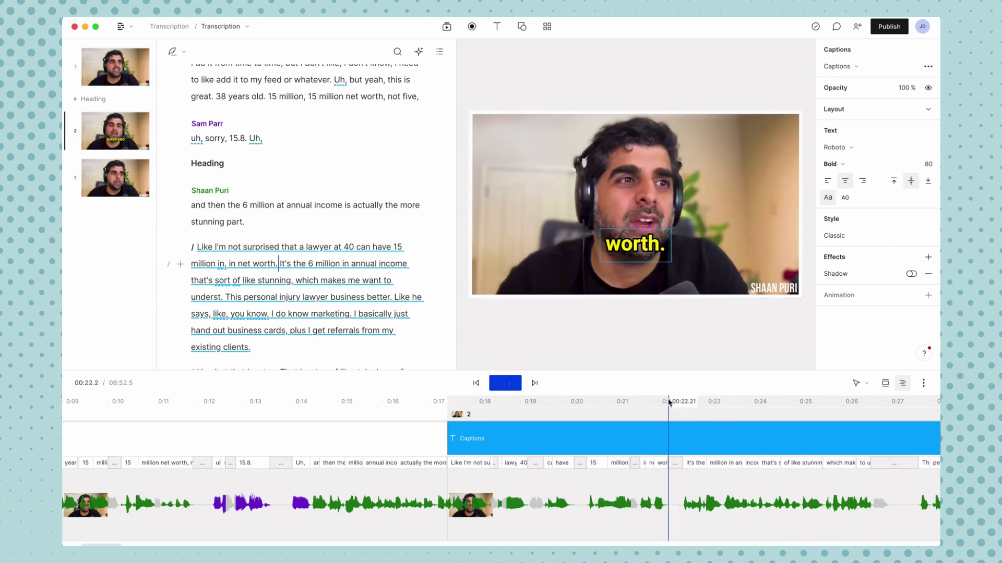
key("space")
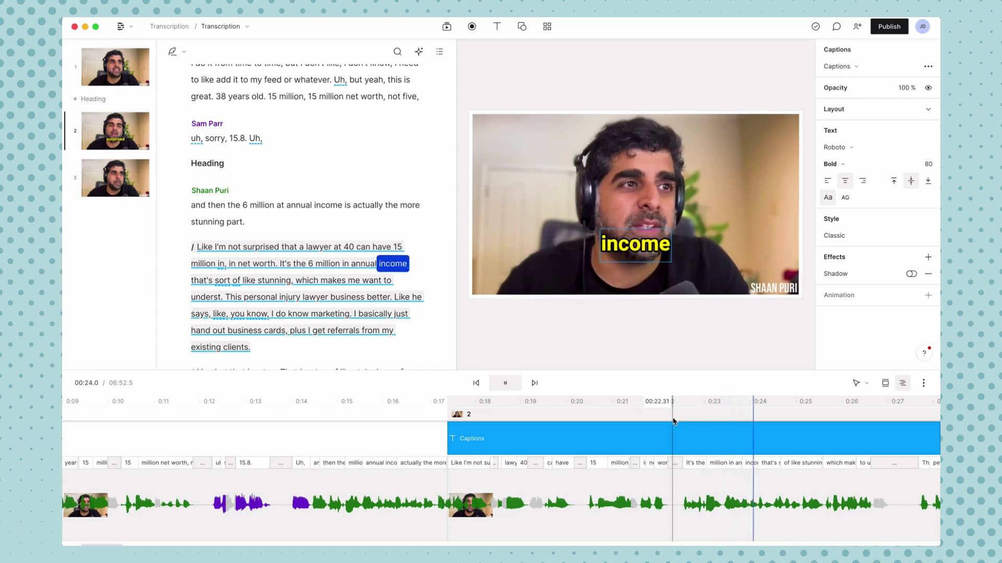
Make the caption box taller, widen it to the right, and move it left.
left_click(616, 285)
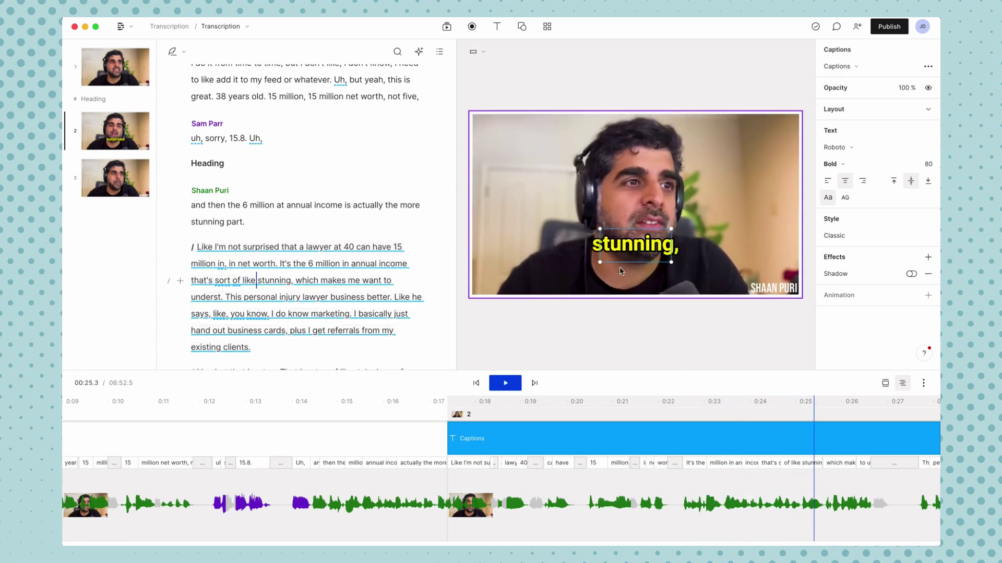
left_click_drag(627, 228, 625, 183)
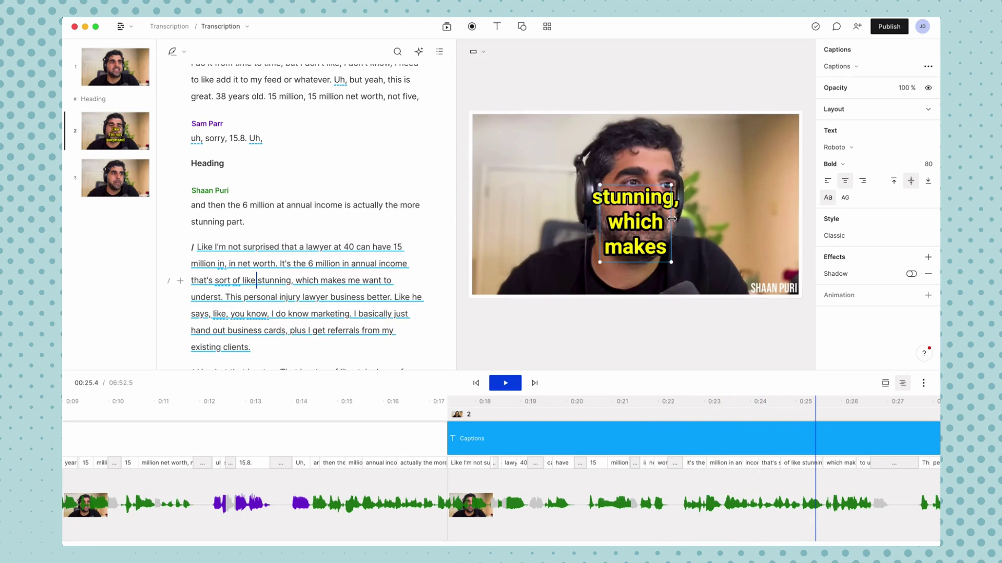
left_click_drag(672, 219, 764, 220)
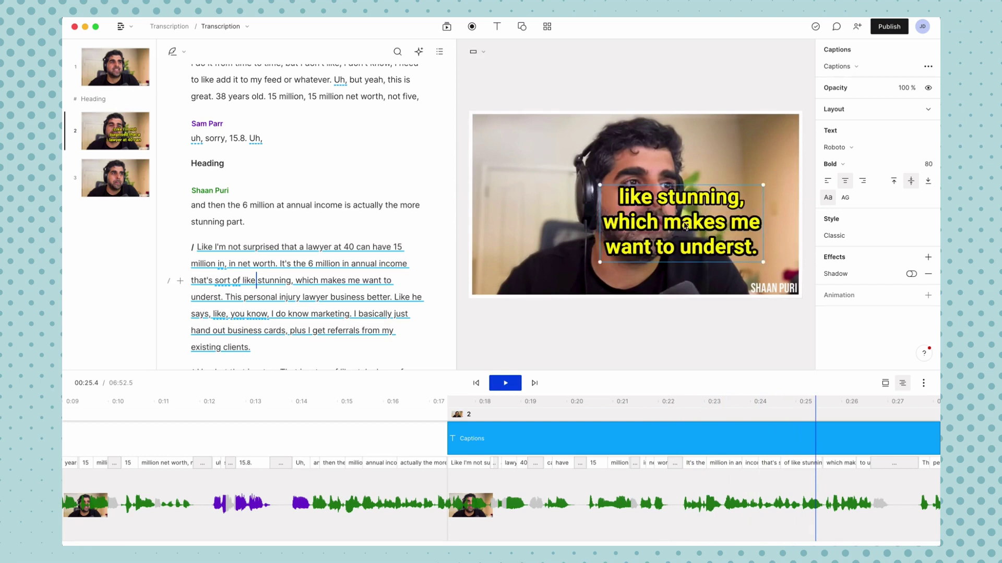
left_click_drag(685, 225, 639, 233)
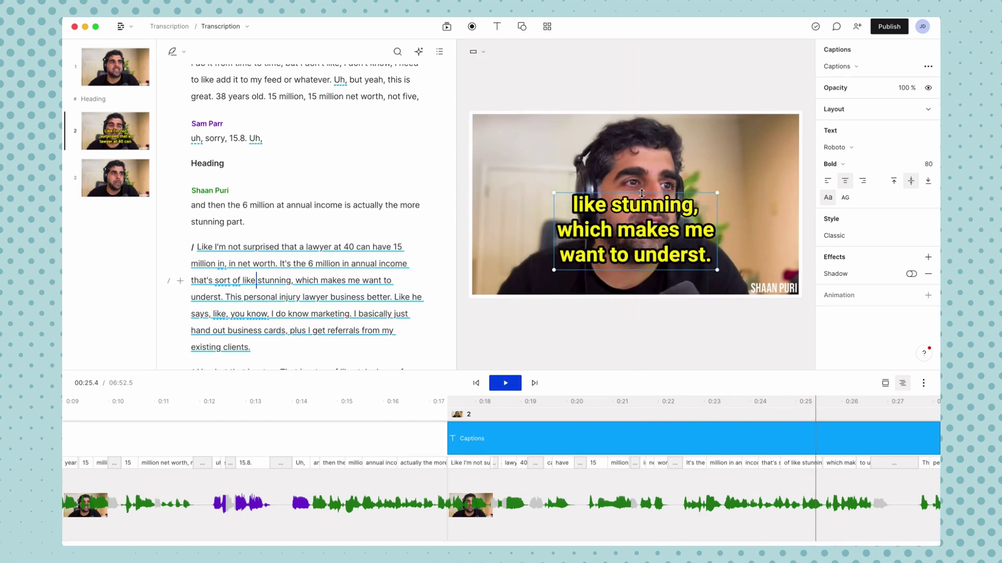
Heighten the caption box, shrink the font to 70, and widen the box to two lines.
mouse_move(641, 193)
left_mouse_down()
mouse_move(647, 137)
mouse_move(643, 211)
left_mouse_up()
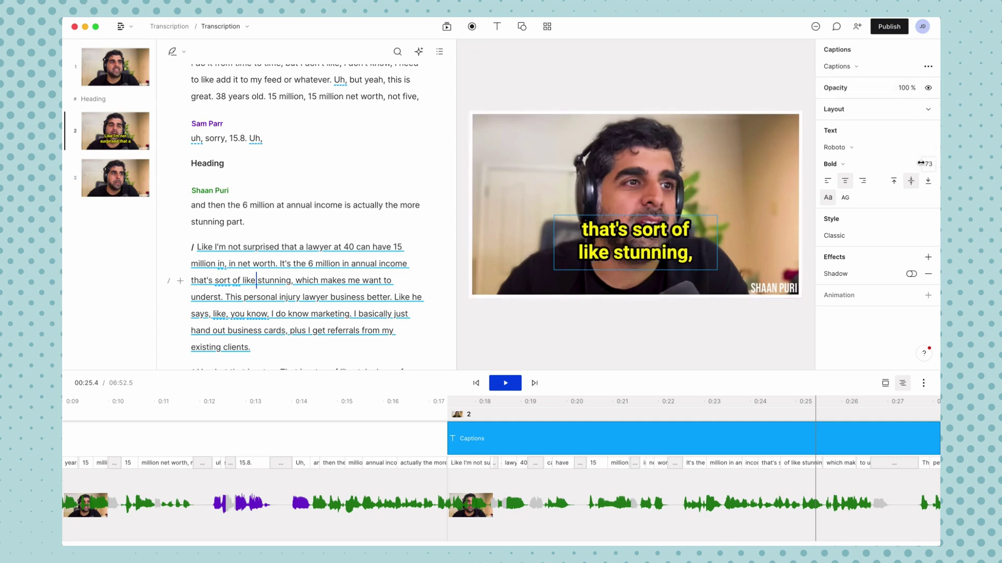
left_click_drag(931, 164, 918, 163)
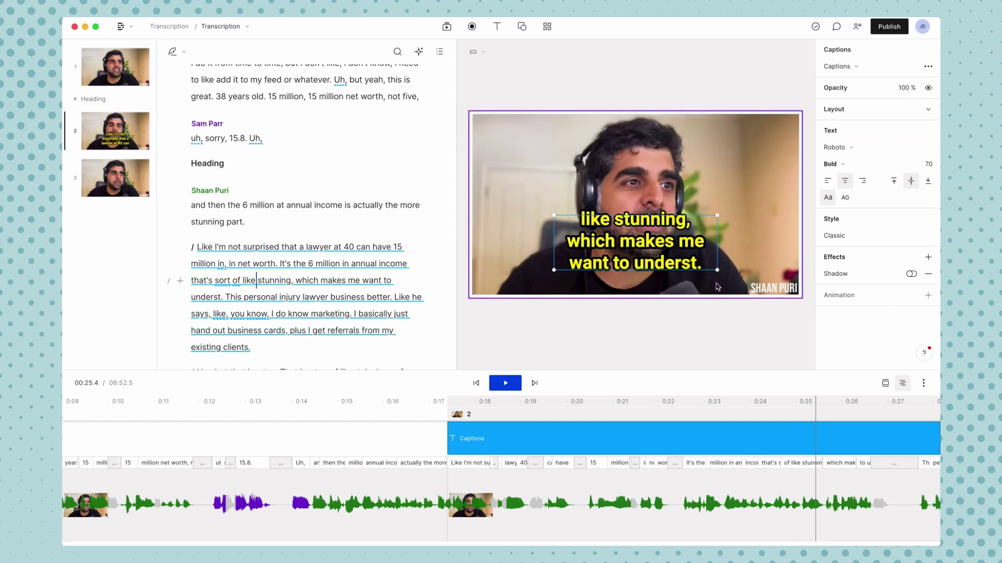
left_click(573, 252)
left_click_drag(557, 249, 618, 251)
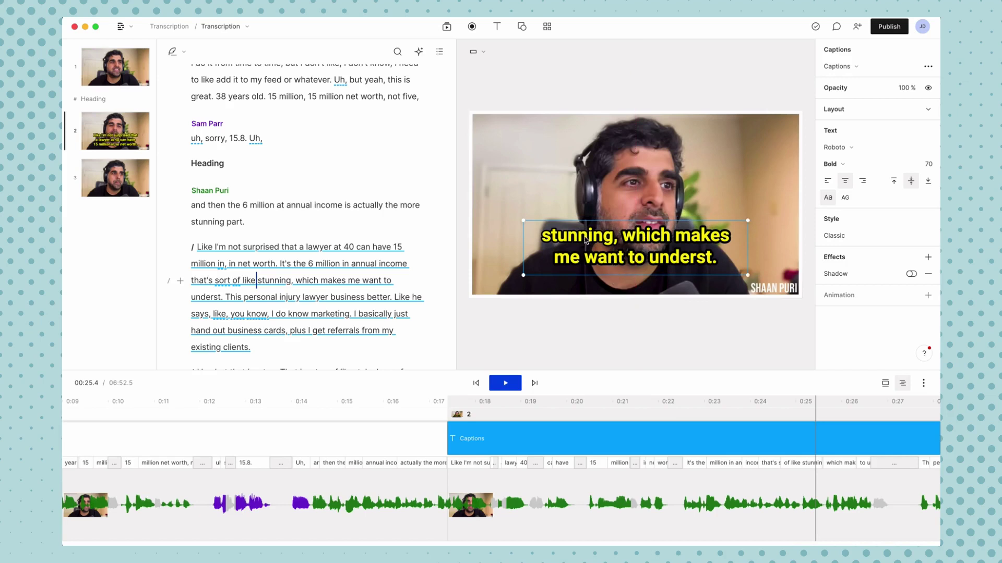
Switch the composition aspect ratio to portrait 9:16, passing through square 1:1.
left_click(476, 51)
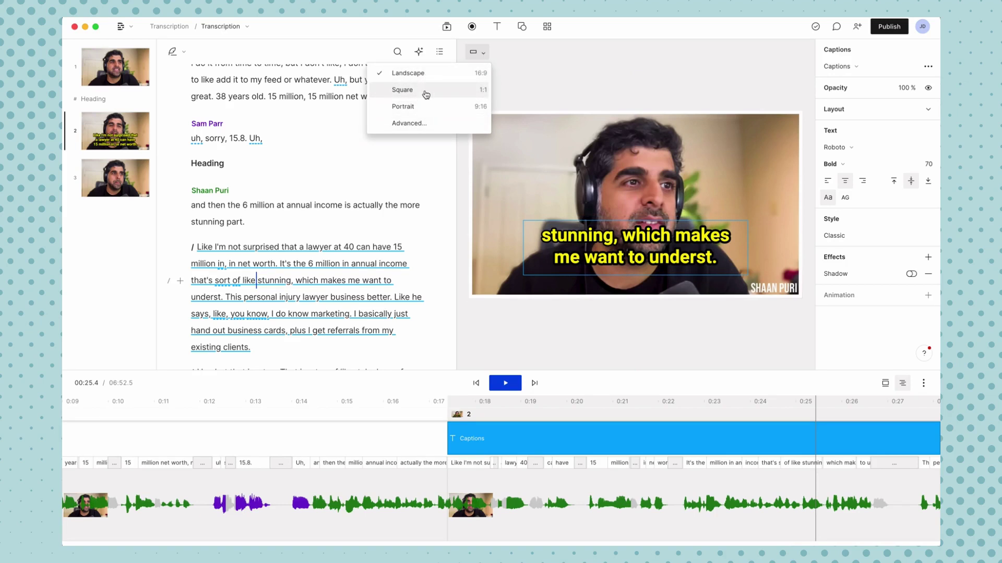
left_click(424, 91)
left_click(475, 51)
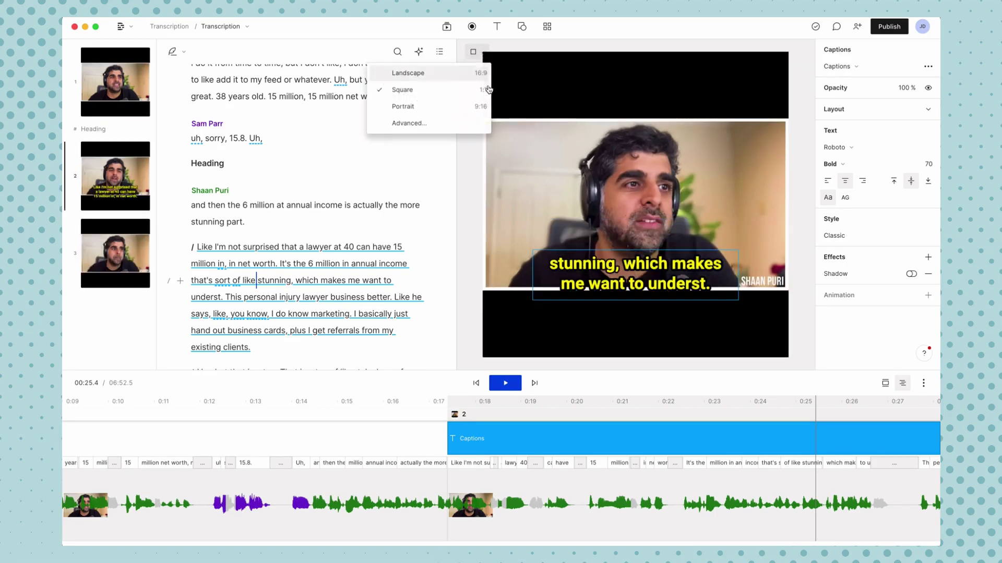
left_click(449, 108)
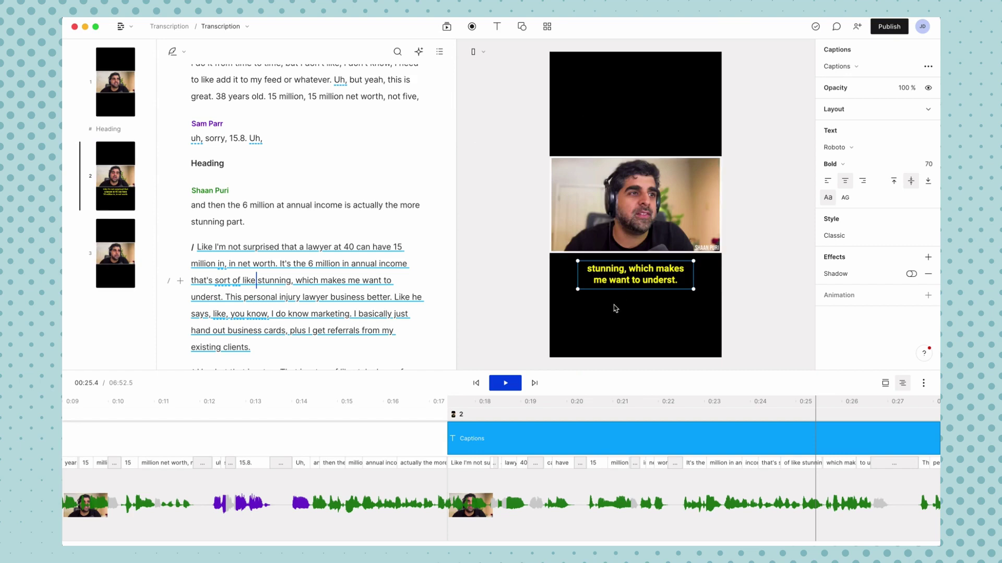
Move the captions onto the video, enlarge the text to size 122, and narrow the caption box.
left_click_drag(628, 281, 553, 230)
left_click_drag(692, 231, 718, 231)
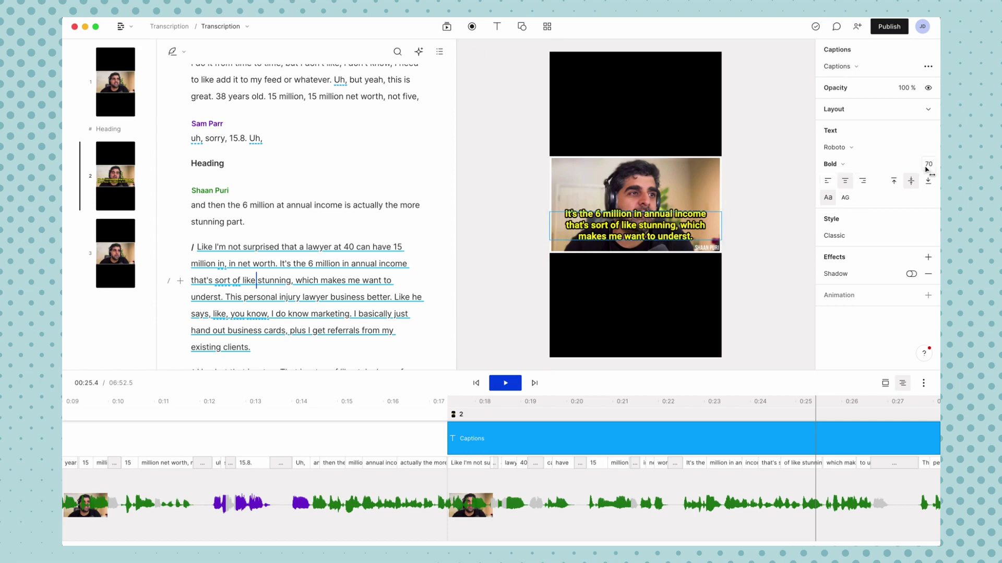
mouse_move(928, 166)
left_mouse_down()
mouse_move(79, 168)
mouse_move(924, 165)
left_mouse_up()
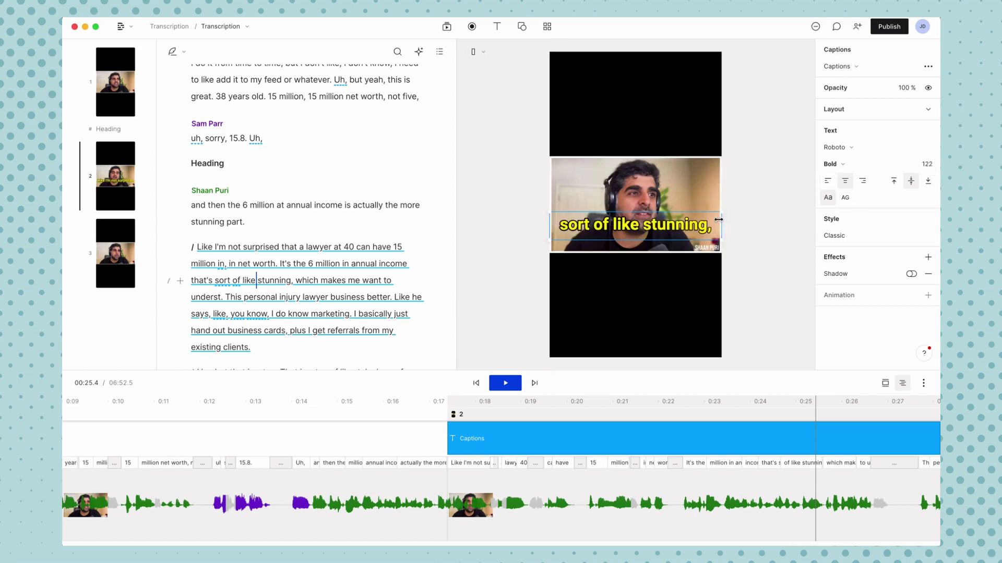
left_click_drag(721, 223, 656, 250)
Preview playback and narrow the caption box further so only one word shows.
key("space")
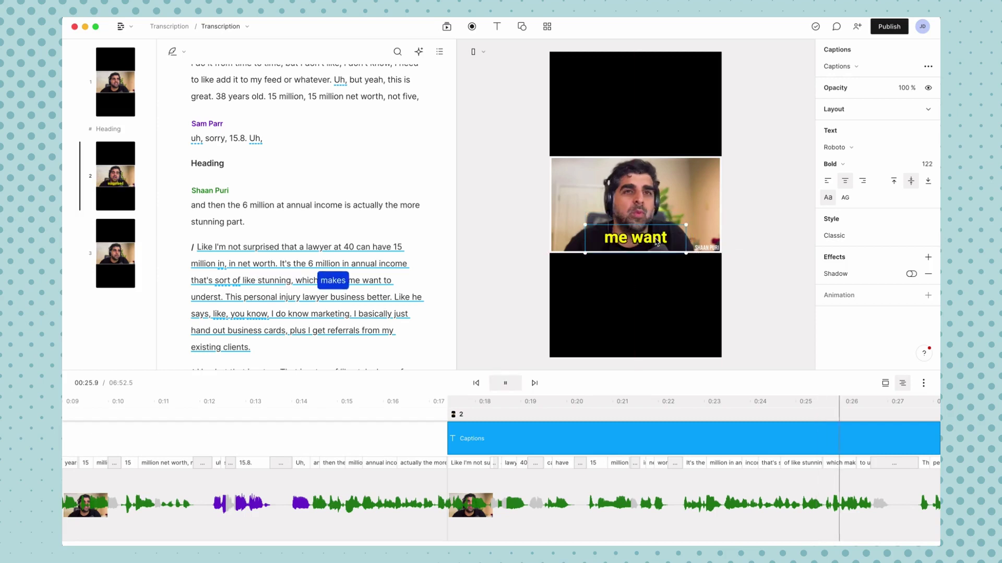
key("space")
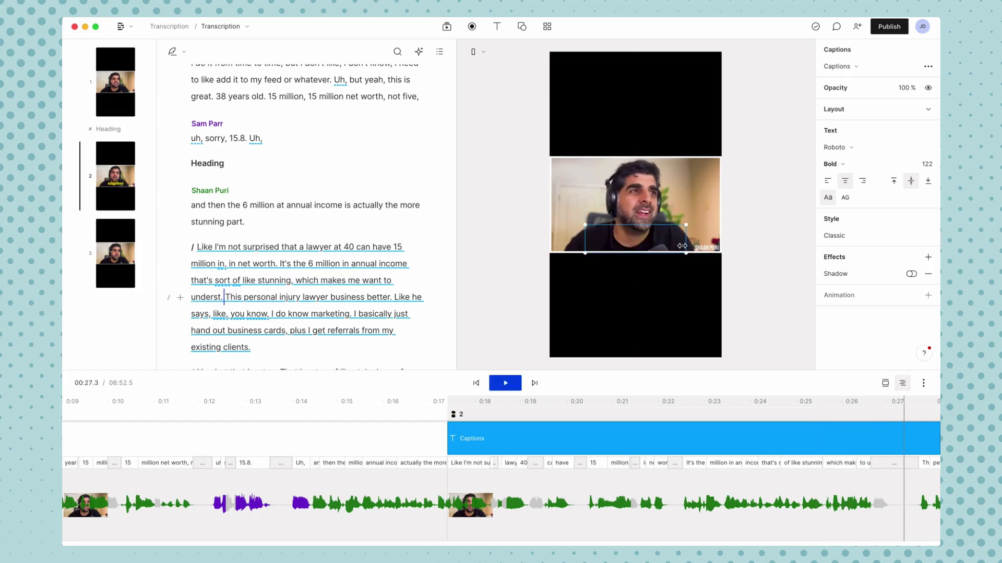
key("space")
key("space")
left_click_drag(683, 244, 649, 246)
key("space")
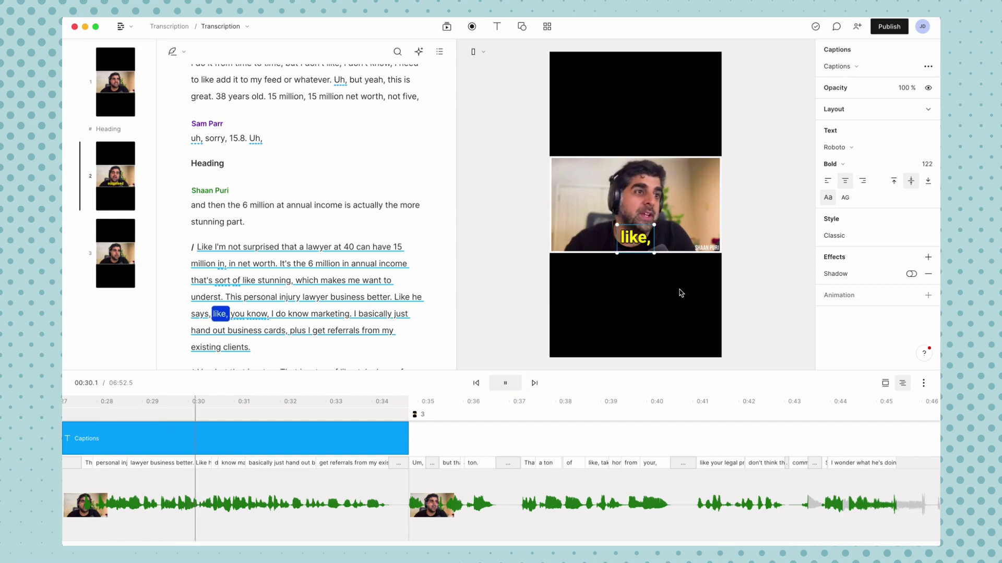
key("space")
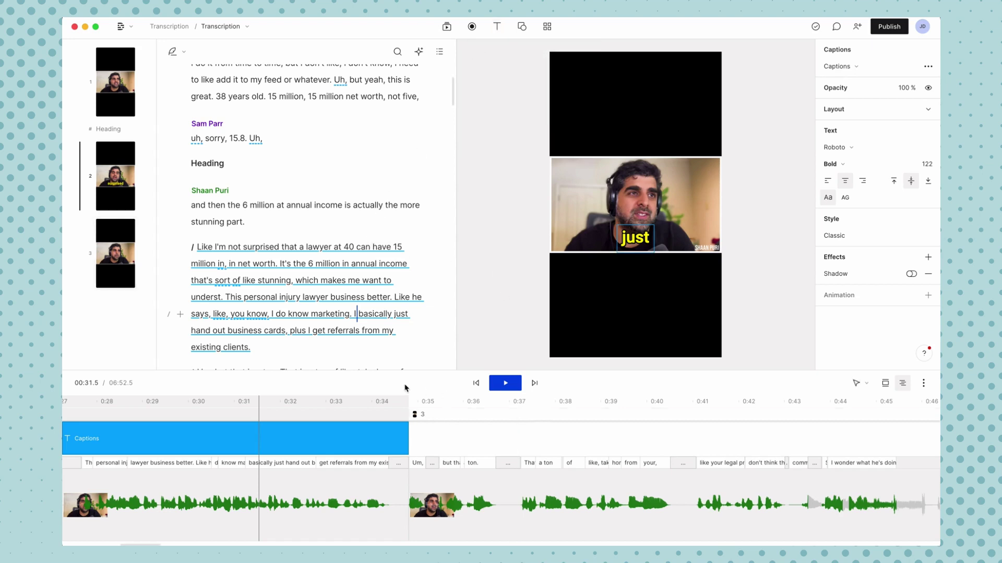
left_click(324, 412)
left_click(358, 408)
left_click(348, 408)
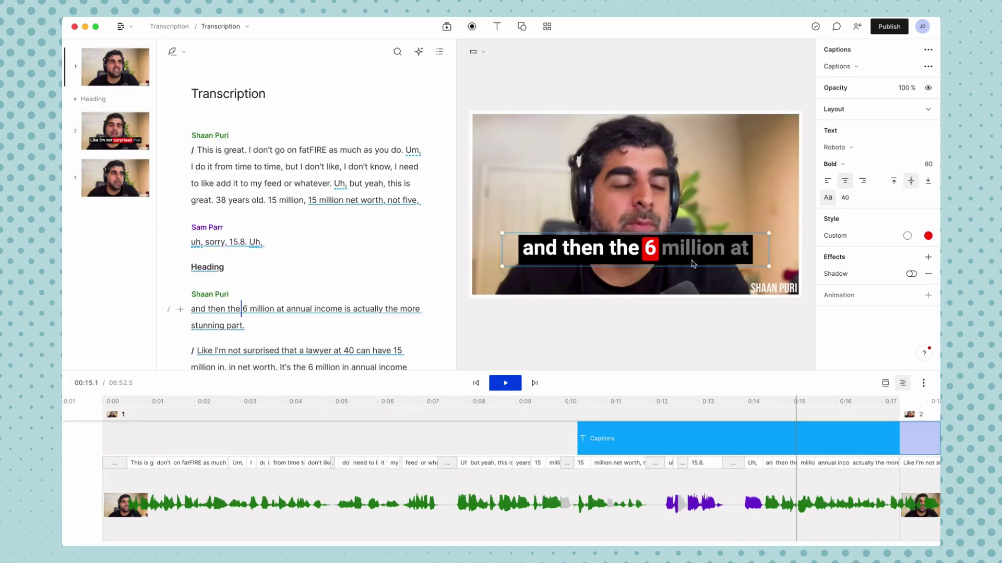
Select scene 2's caption layer and show its Captions source dropdown.
scroll(417, 247, "down", 3)
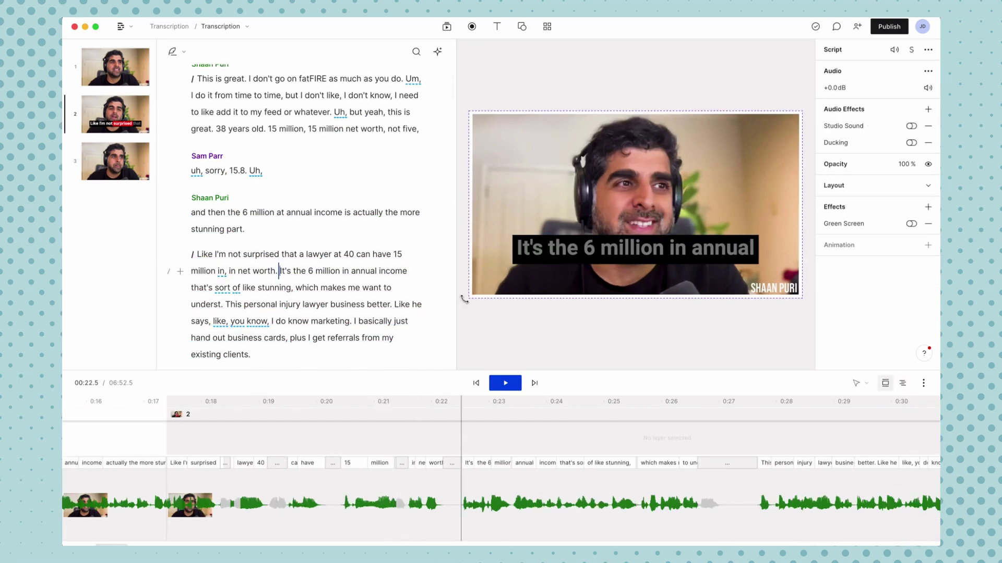
left_click(583, 247)
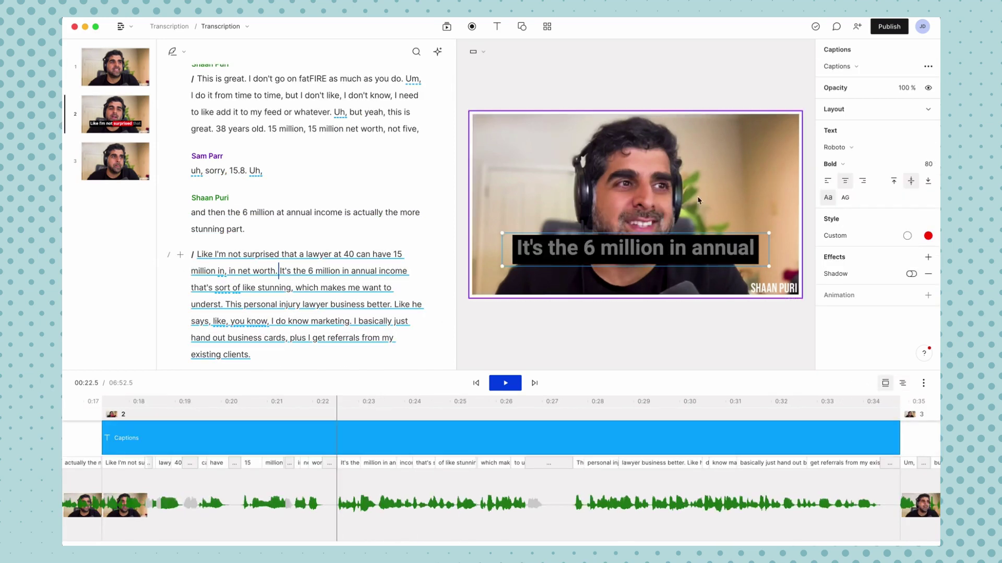
left_click(846, 66)
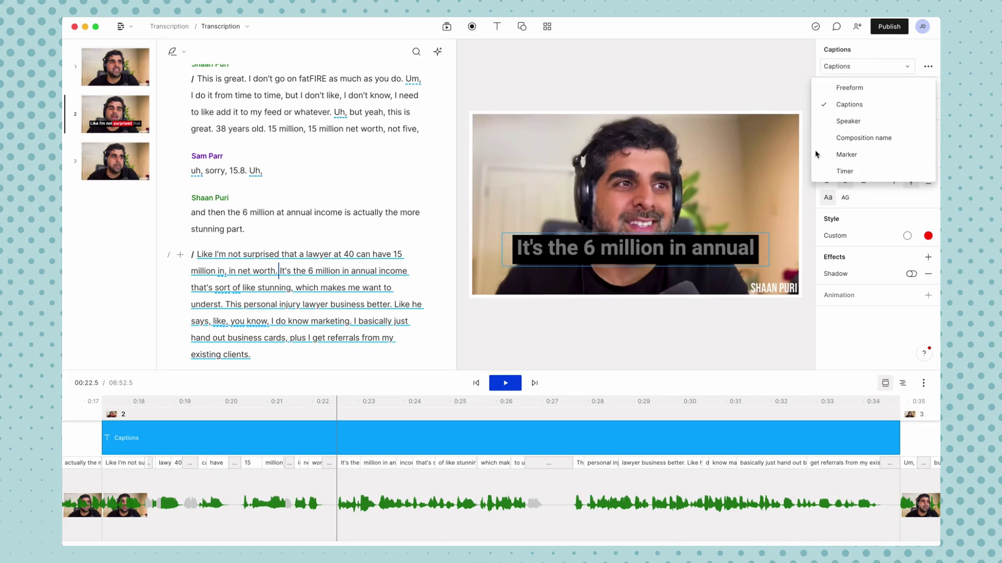
Set scene 2's caption source to Speaker, then jump to the other speaker's line in scene 1.
left_click(857, 123)
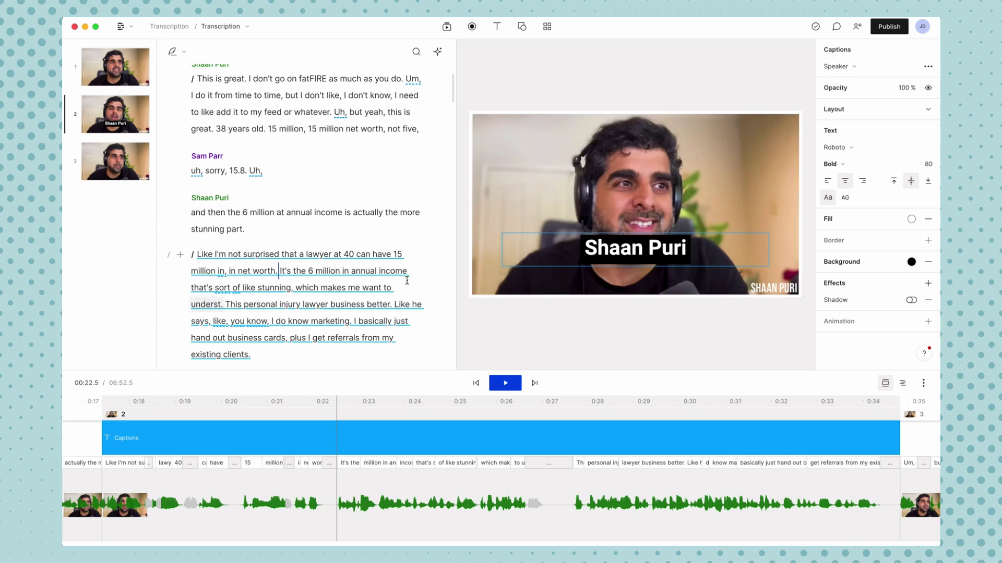
left_click(556, 245)
left_click(213, 170)
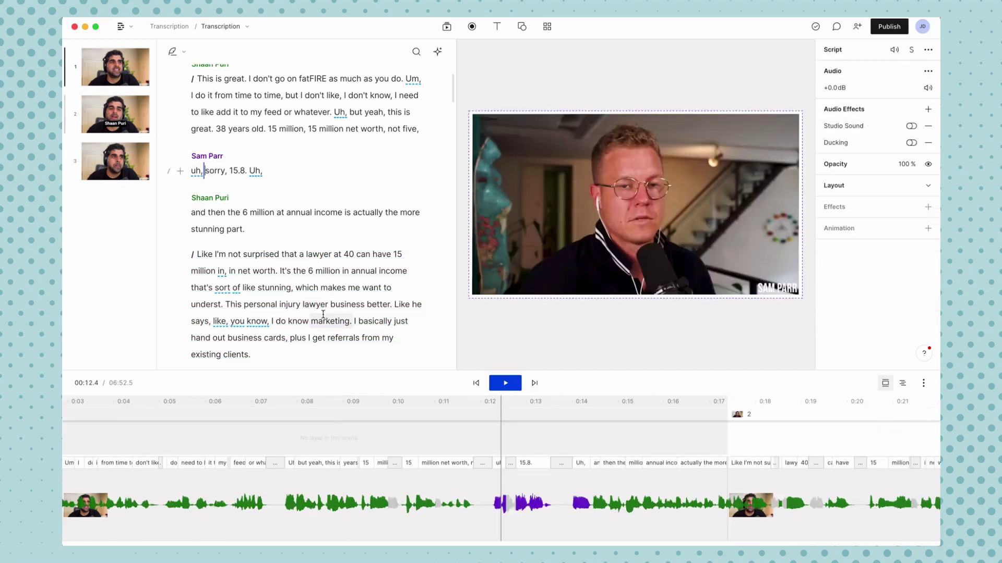
Stretch the caption layer back across earlier scenes and jump to the first speaker's line at 0:13.1.
left_click(902, 383)
left_click_drag(729, 444, 407, 441)
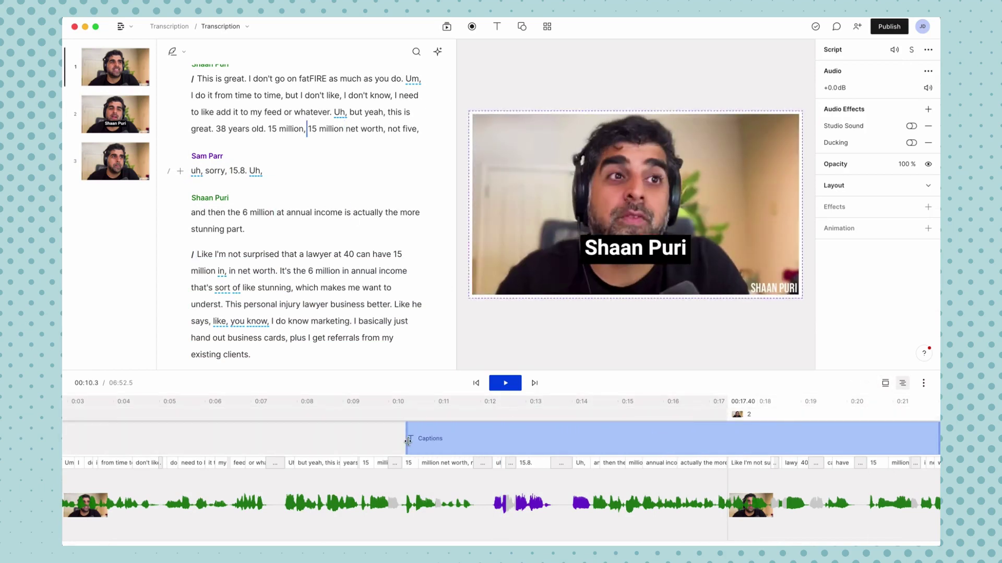
left_click(547, 401)
left_click_drag(547, 402, 533, 406)
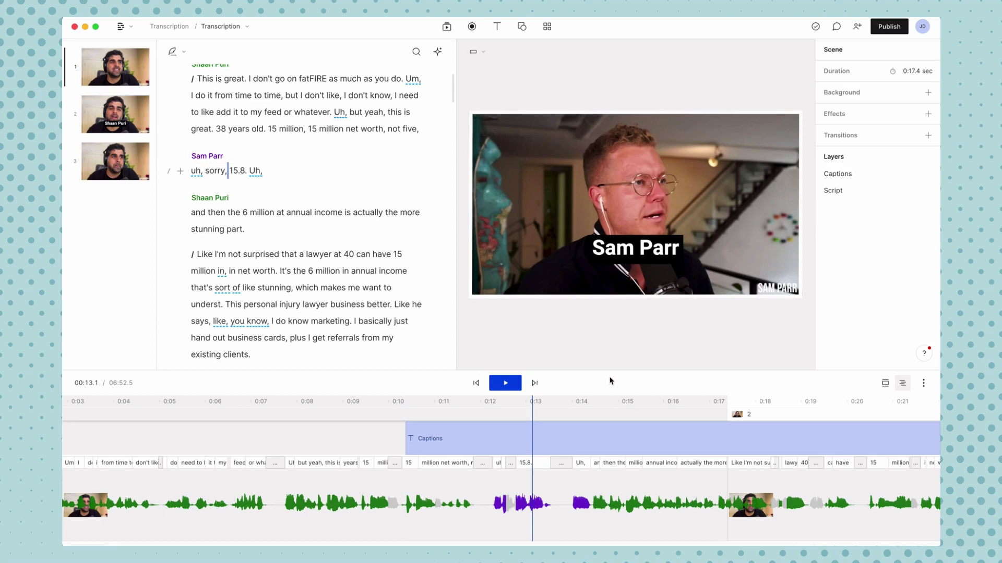
Scrub to the second speaker's line at 0:16 and the next scene at 0:18, then show the caption source choices.
left_click(672, 407)
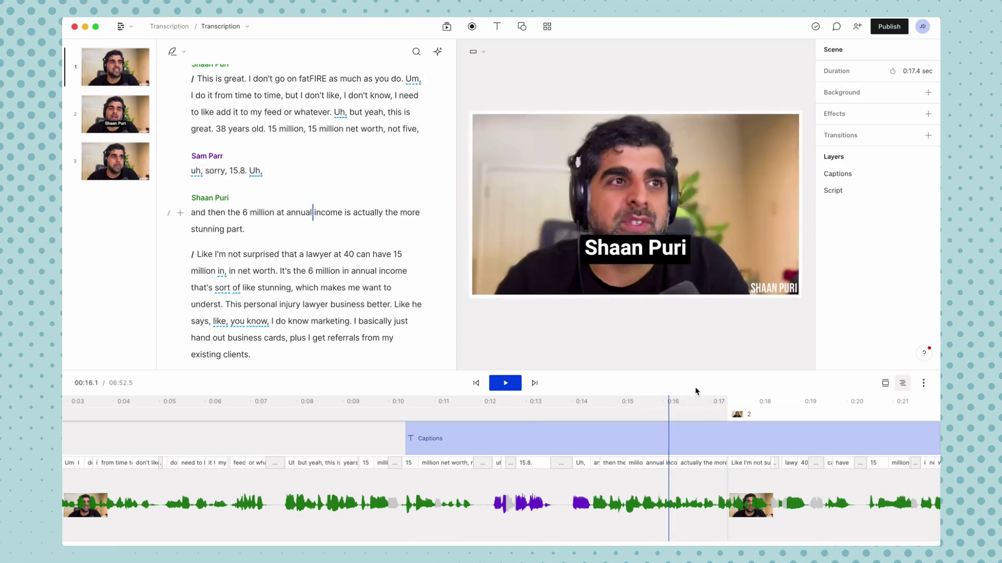
left_click(772, 407)
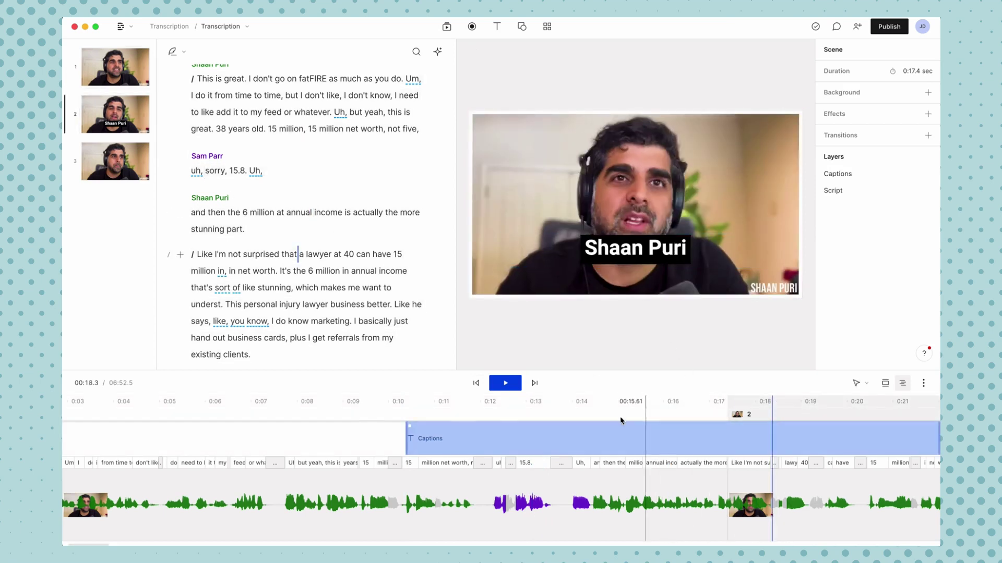
left_click(766, 446)
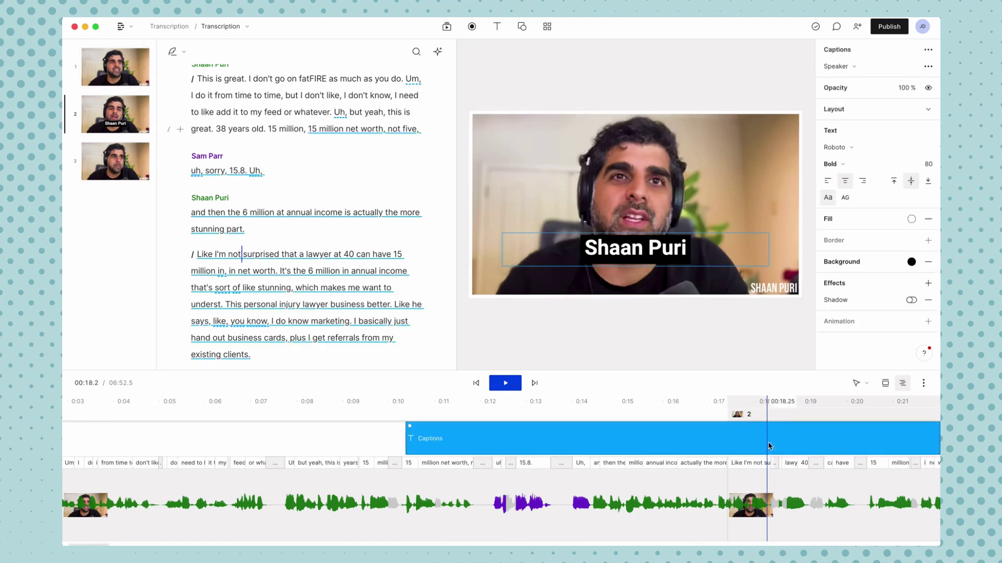
left_click(835, 66)
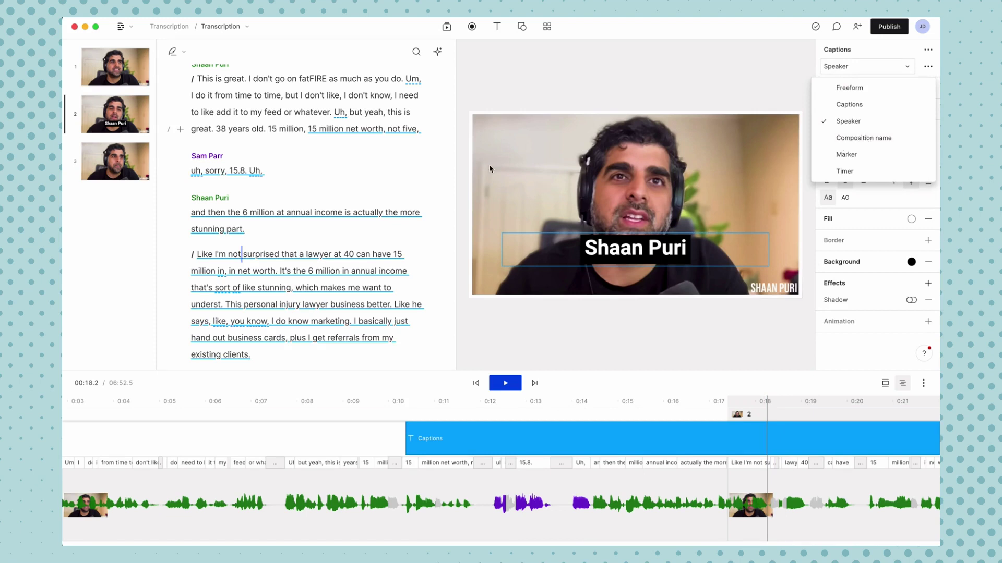
Set the caption source to Composition name, then to Marker.
scroll(298, 98, "up", 3)
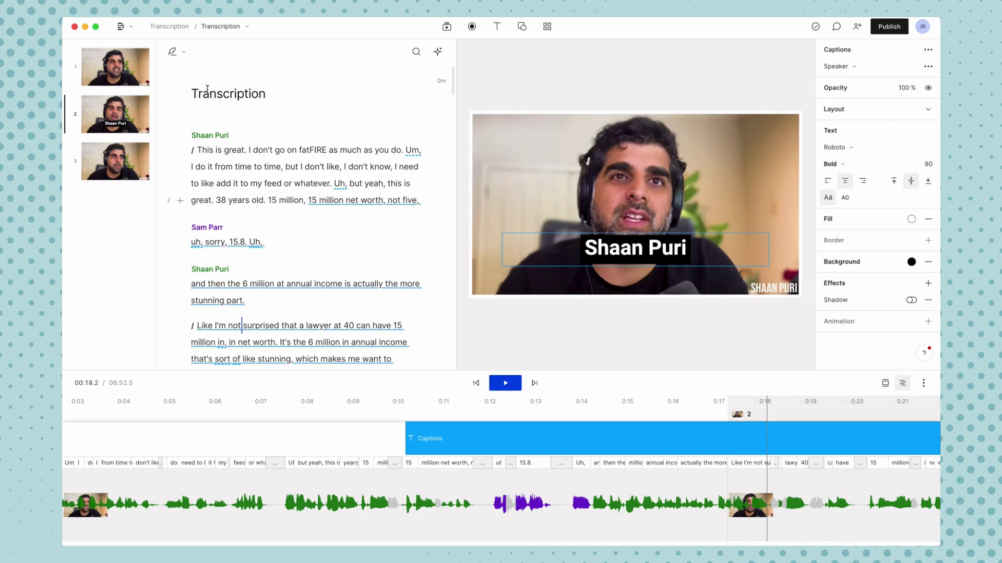
left_click(861, 70)
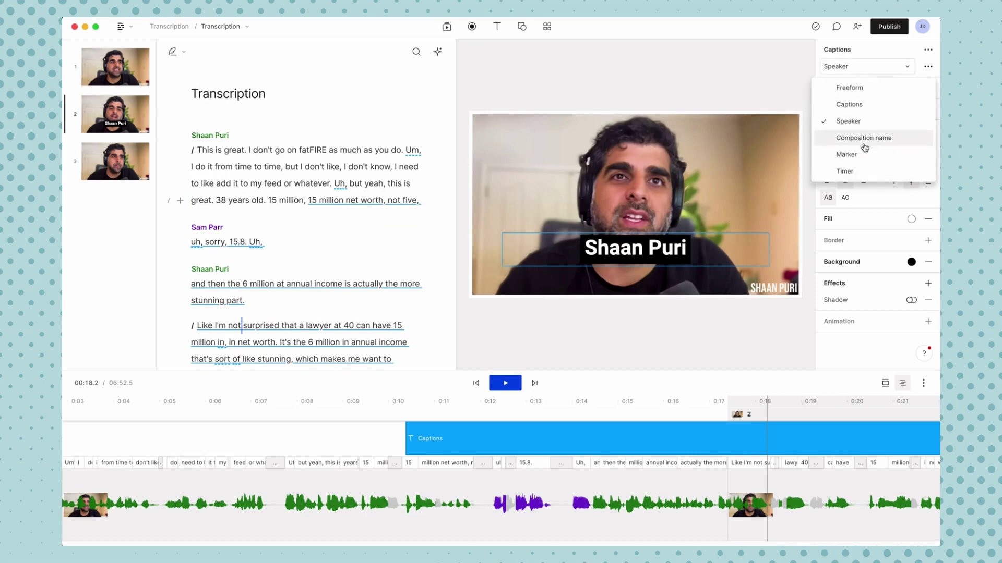
left_click(864, 143)
left_click(856, 66)
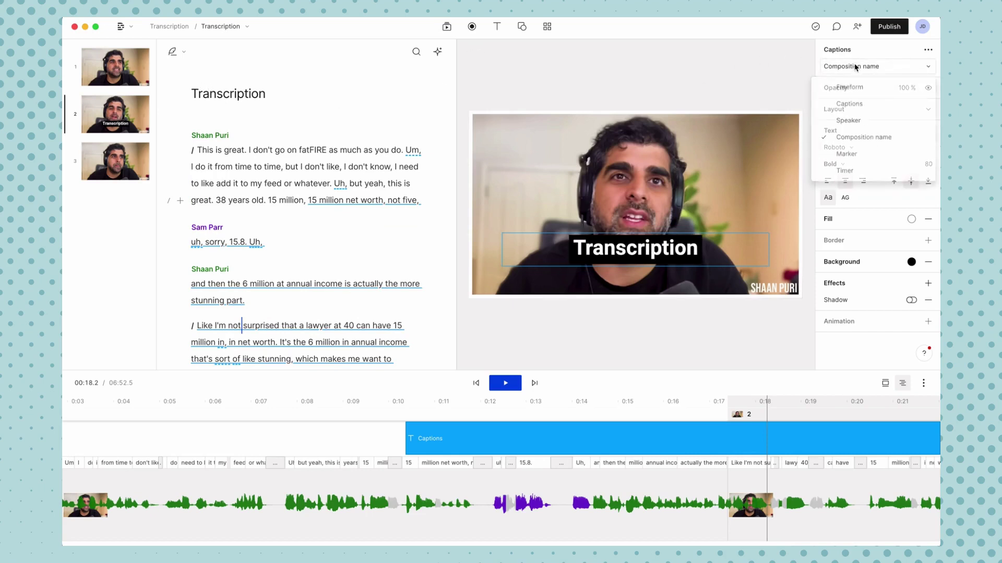
left_click(856, 156)
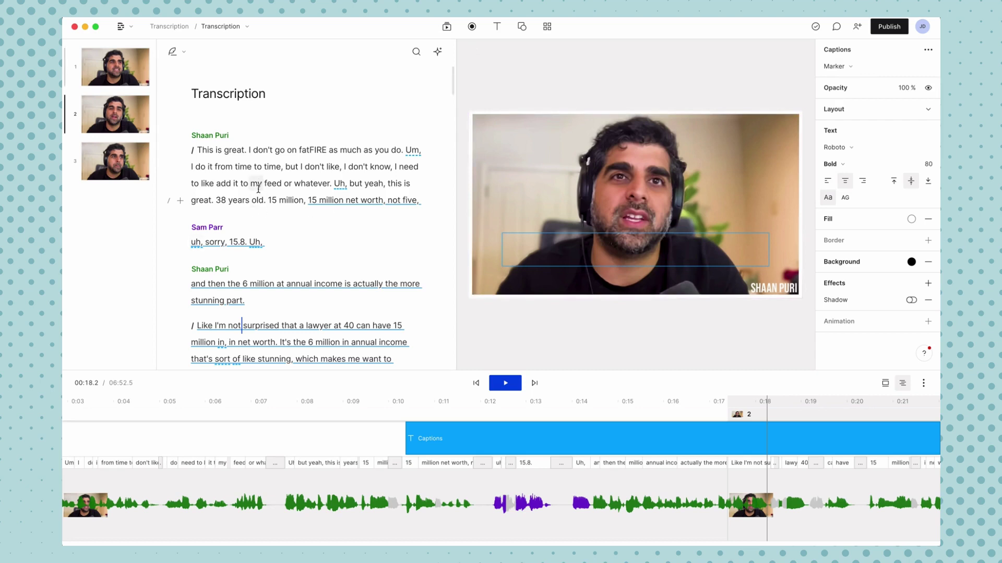
Add a # heading marker before the '6 million' paragraph and check the timer caption around 0:15.
left_click(191, 284)
type("#")
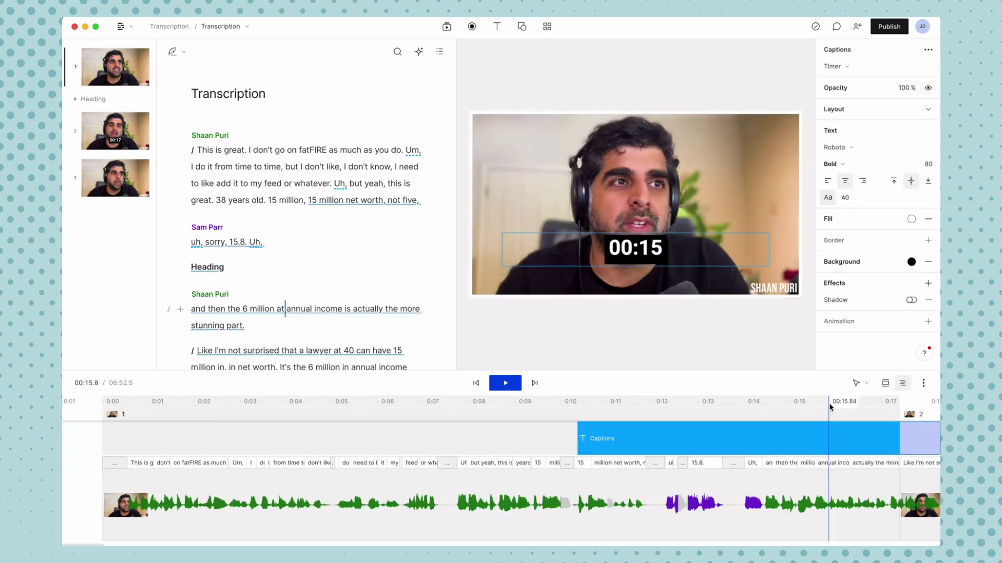
left_click_drag(826, 407, 797, 416)
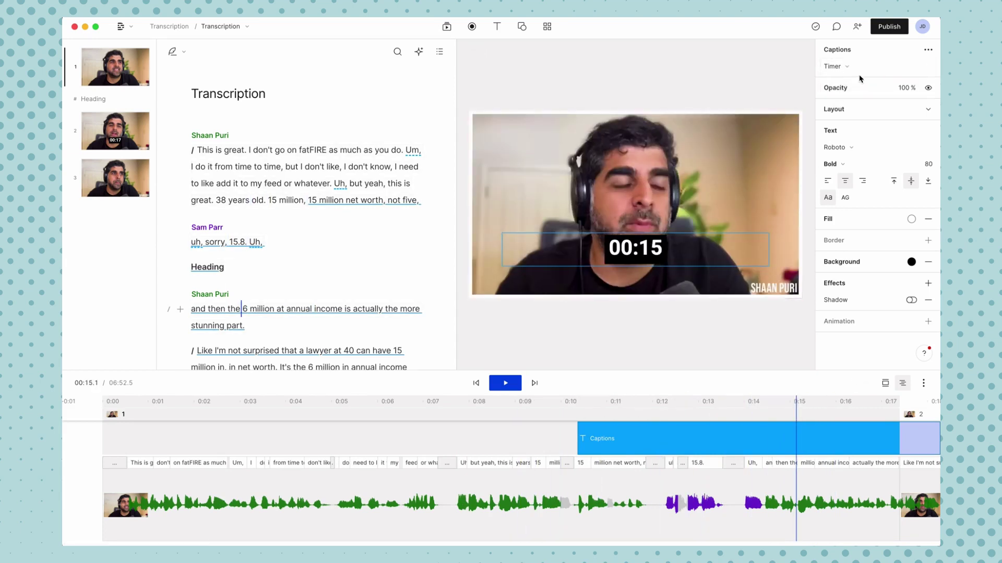
left_click(637, 254)
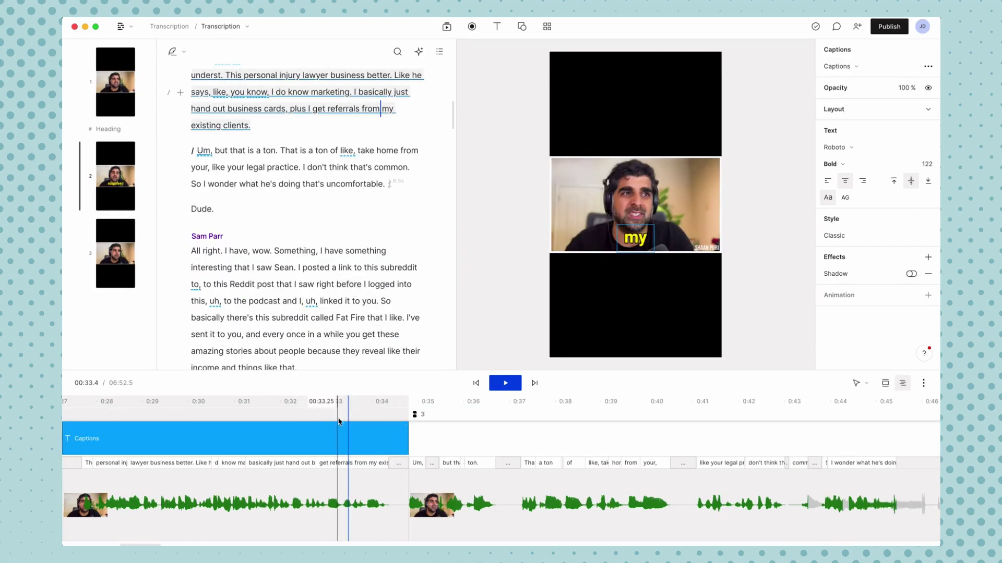
Extend the caption layer's end from about 0:30 to 0:53.5 and check it at 0:42–0:44.
scroll(342, 417, "down", 3)
left_click(271, 407)
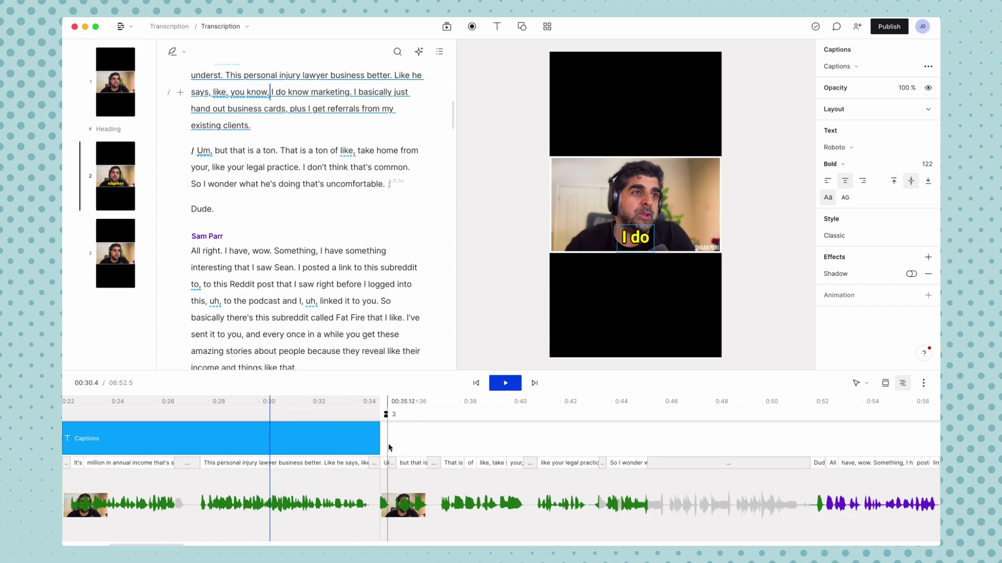
left_click_drag(379, 443, 883, 436)
left_click(671, 407)
left_click(578, 417)
left_click(629, 415)
Extend the caption layer further to about 1:00 and check playback near 0:55.
scroll(537, 446, "right", 5)
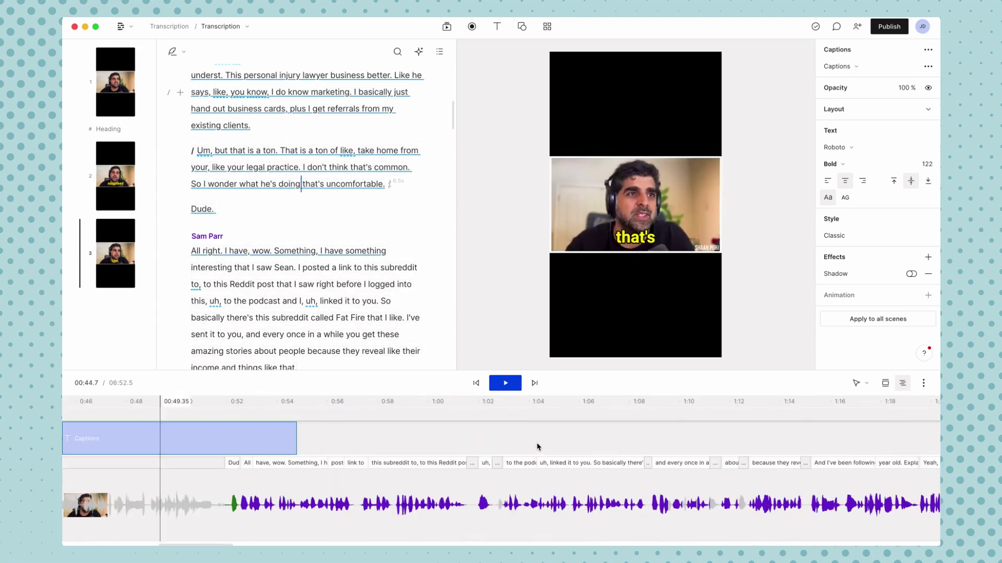
left_click_drag(294, 446, 443, 448)
left_click(344, 407)
left_click(320, 408)
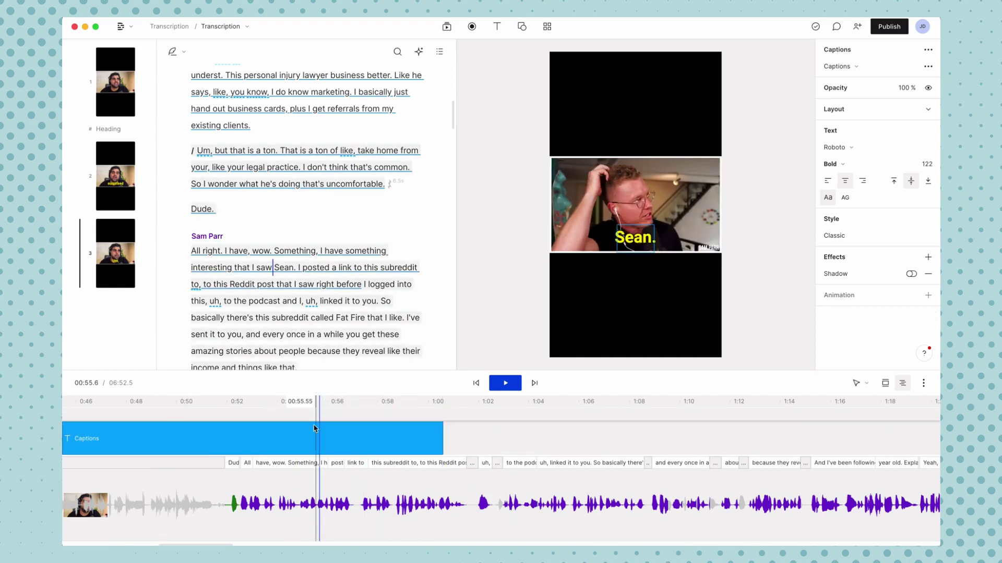
Copy the caption clip and paste it at 1:51 on the timeline.
left_click(311, 446)
right_click(313, 446)
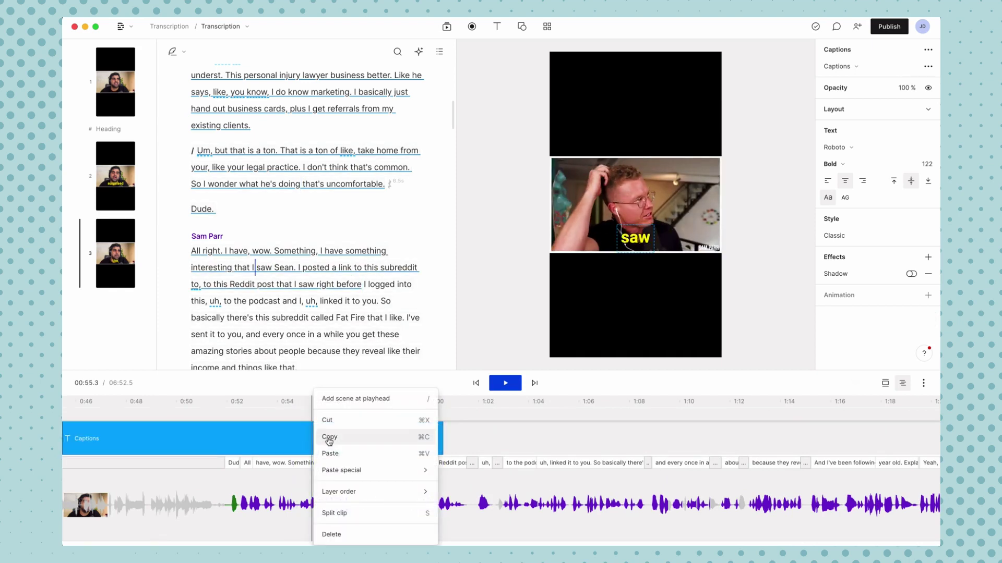
left_click(329, 437)
scroll(488, 441, "right", 10)
left_click(467, 407)
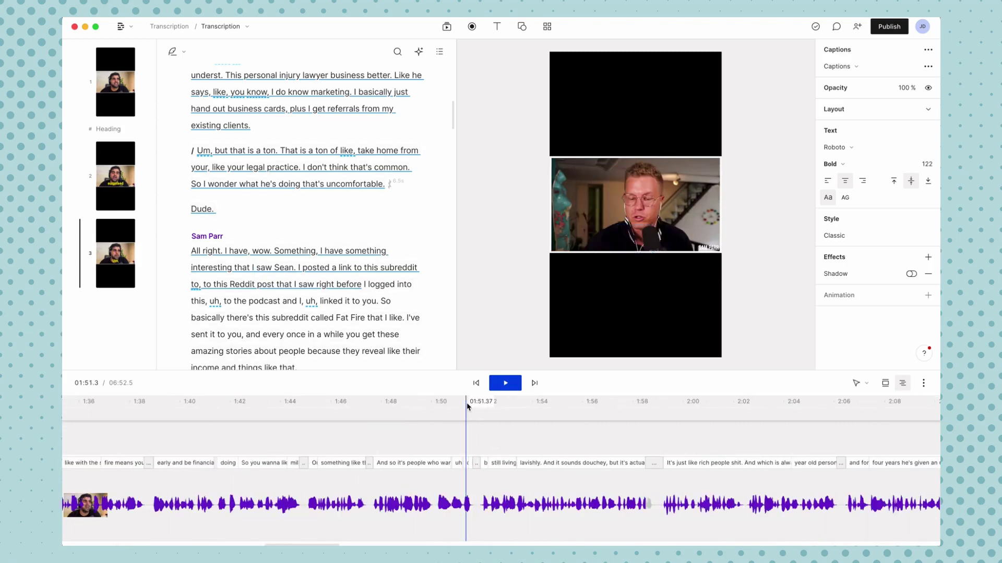
key("ctrl+v")
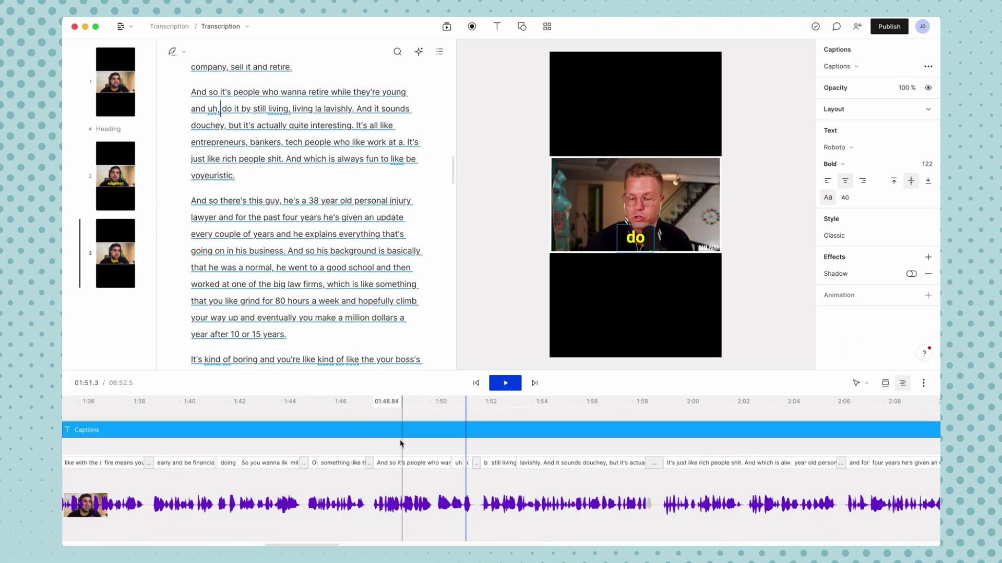
Move the pasted caption clip so it starts around 2:06.
scroll(365, 442, "left", 8)
left_click(307, 441)
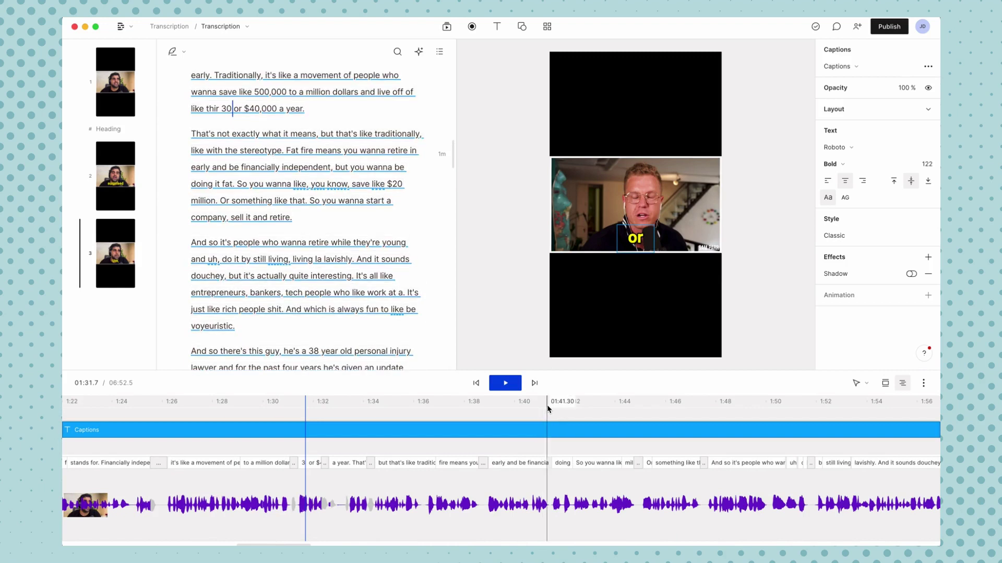
scroll(548, 409, "right", 2)
scroll(501, 408, "right", 2)
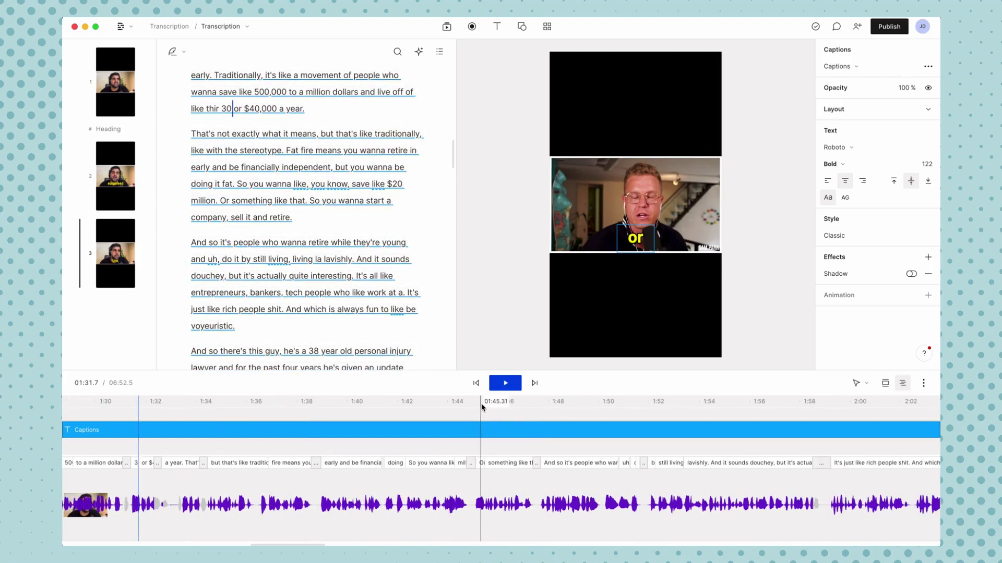
left_click(480, 411)
scroll(479, 413, "down", 6)
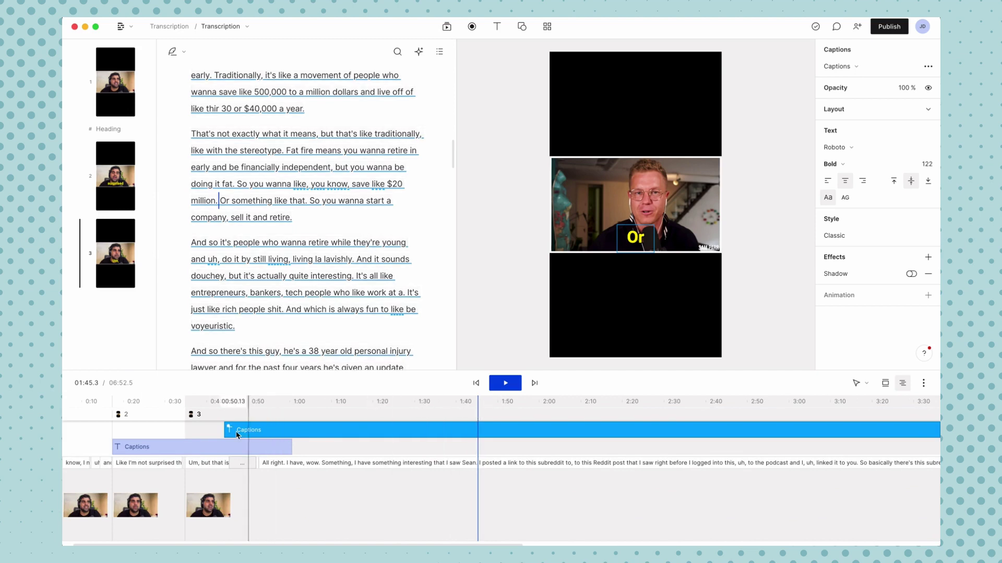
left_click_drag(243, 433, 552, 412)
Play from about 2:14 to check the second caption layer.
left_click(597, 414)
key("space")
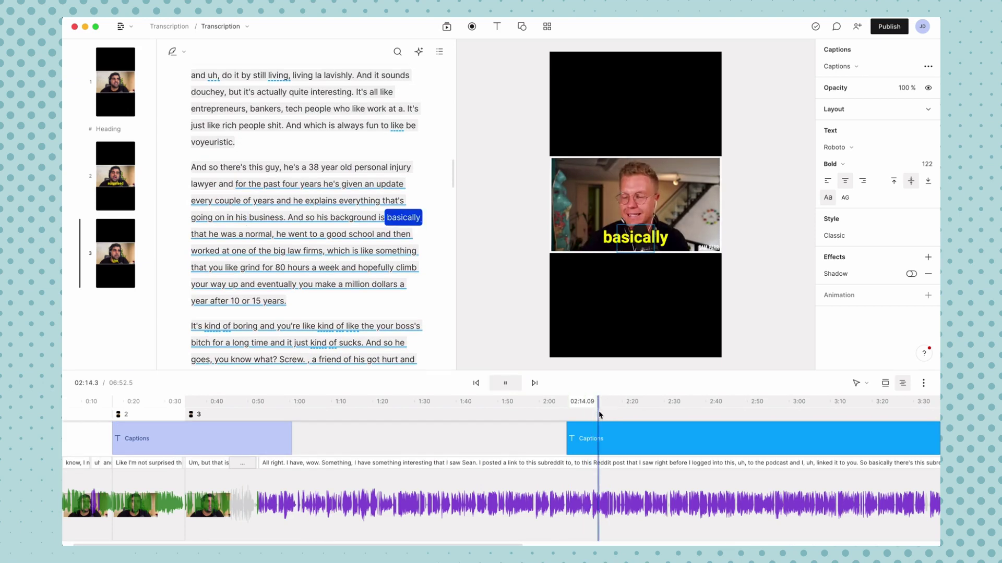
key("space")
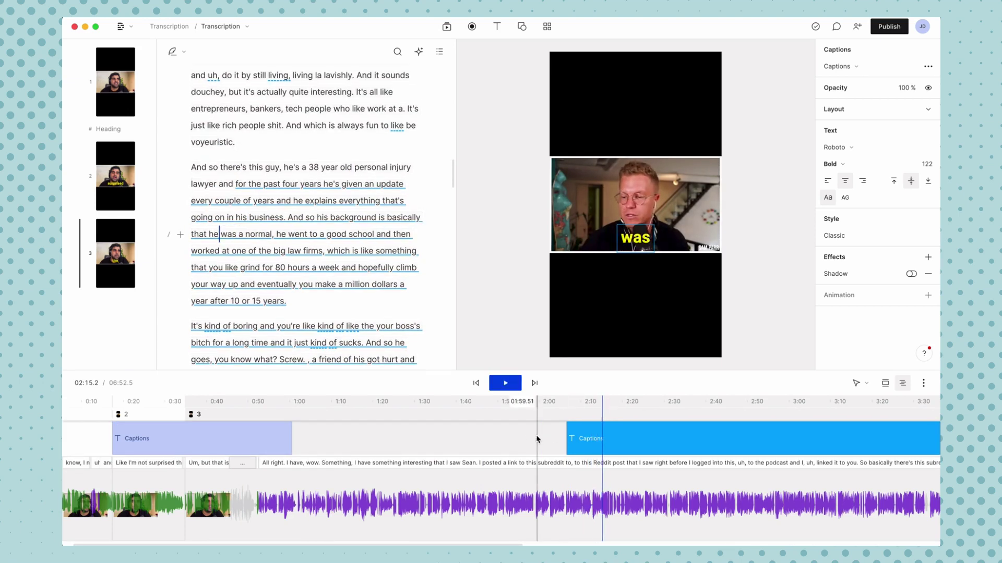